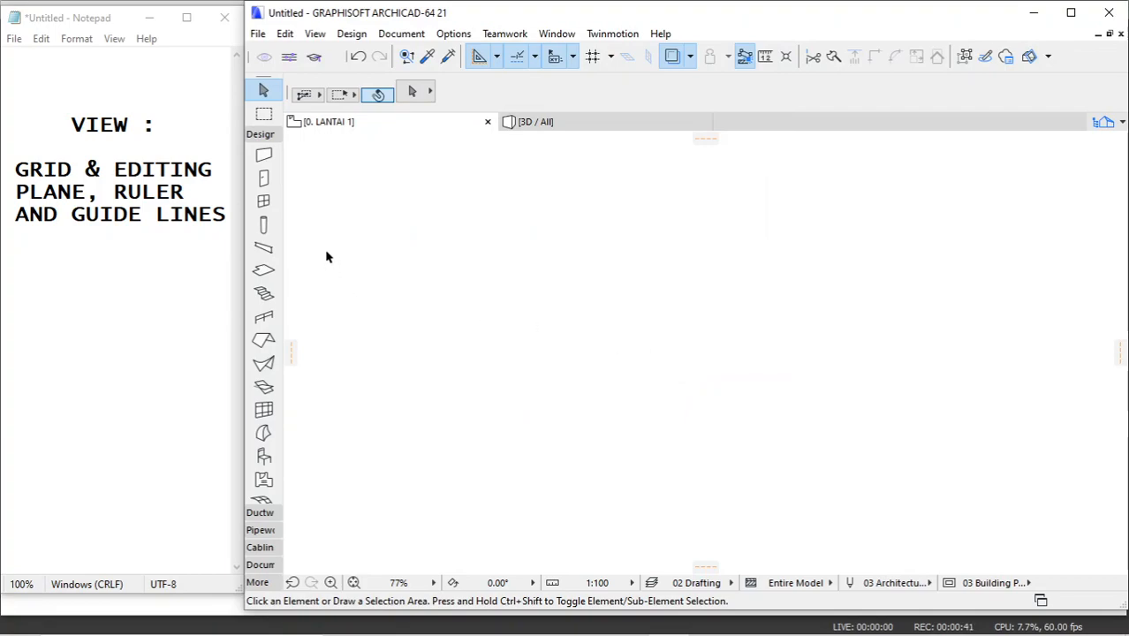
Turn on the construction grid display in the LANTAI 1 floor plan
left_click(225, 213)
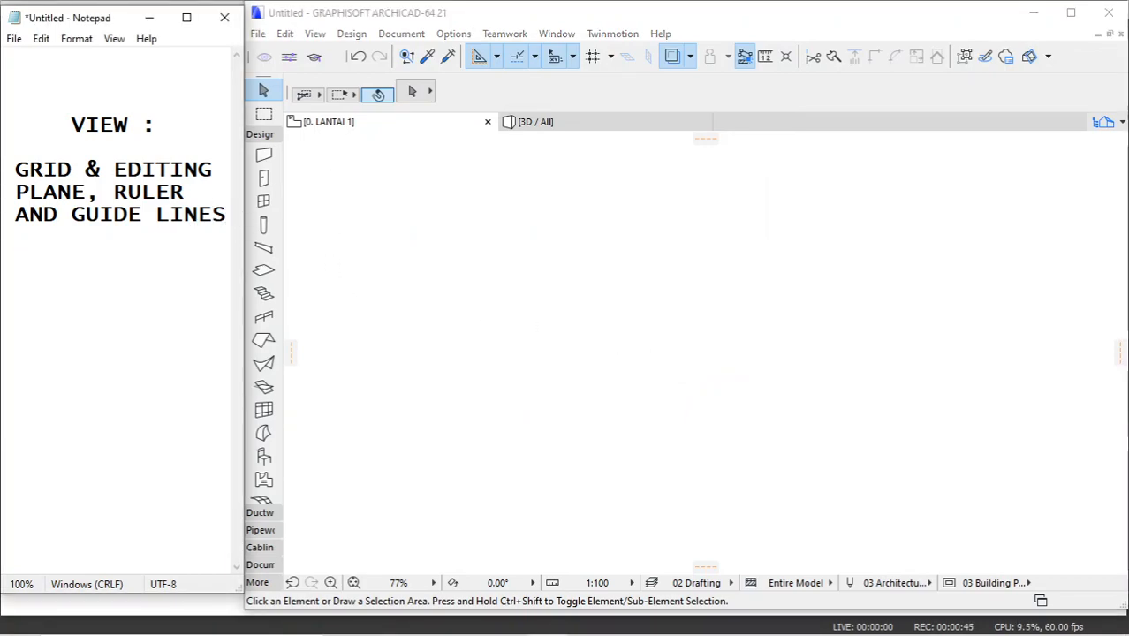
left_click(316, 34)
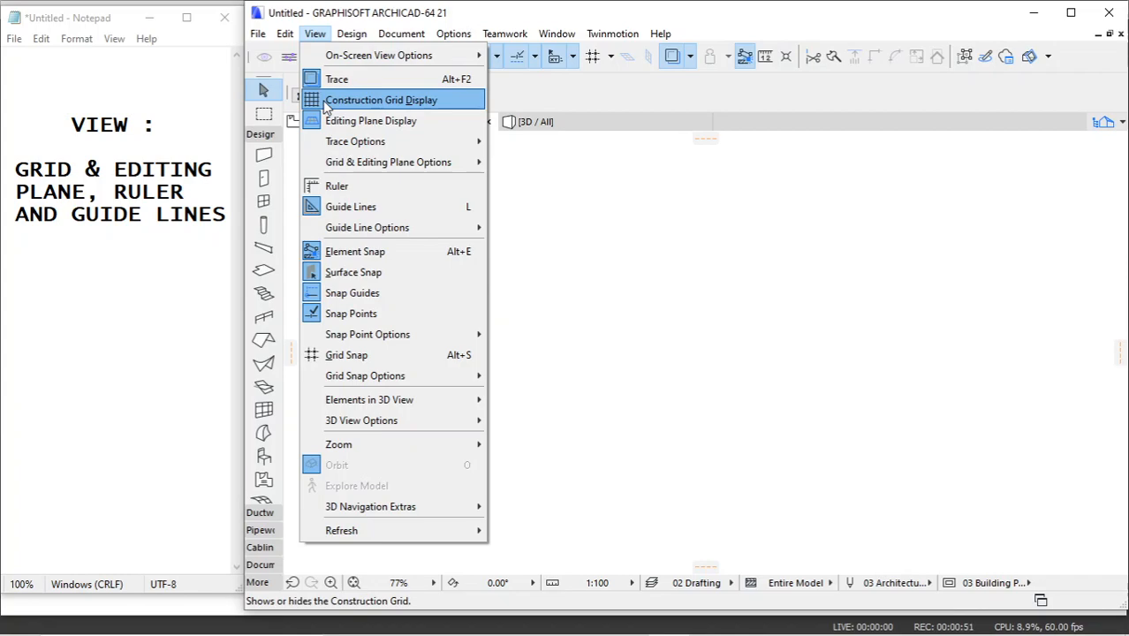
left_click(326, 101)
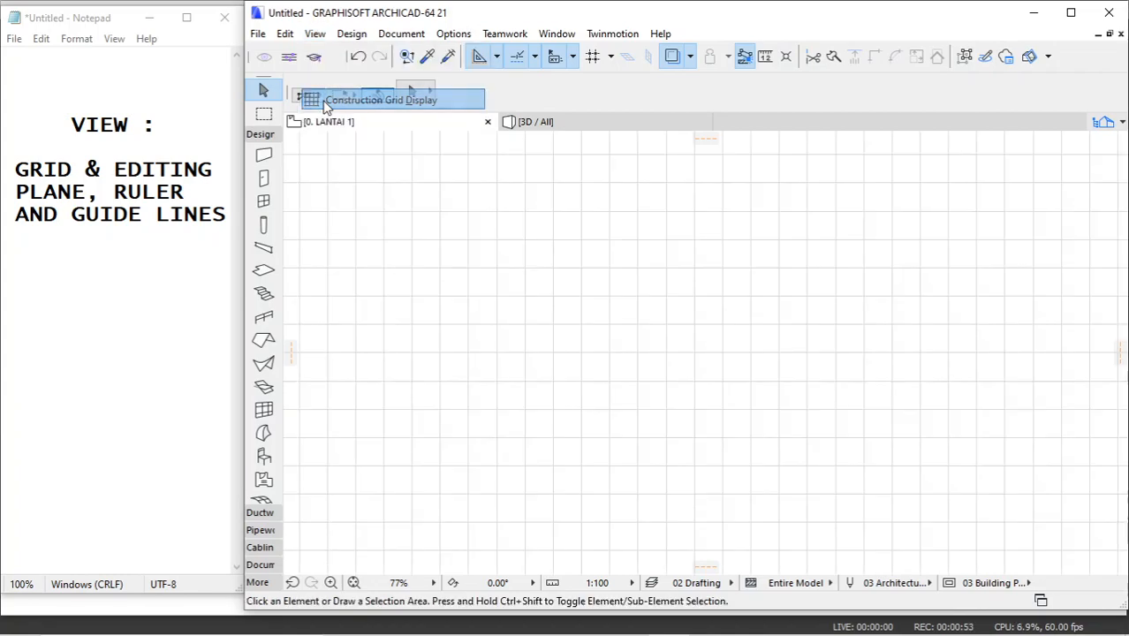
Switch to Notepad and add the note "CONTRUCTION GRID DIPLAY HARUS AKTIF" below the heading text
left_click(100, 253)
type("CONTRUCTION G")
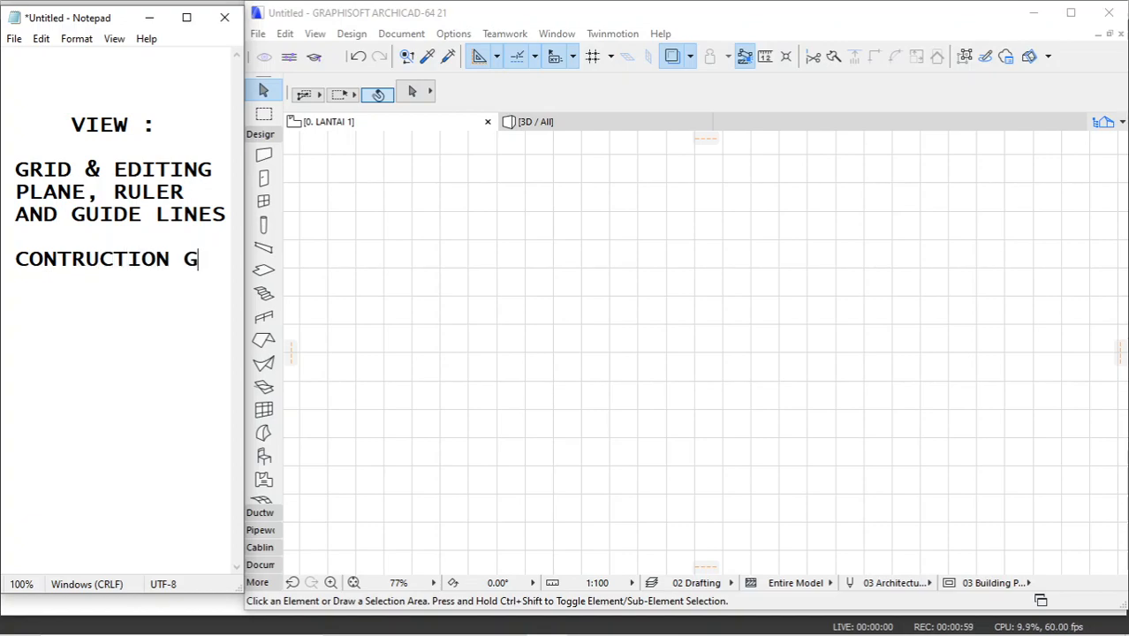
type("RID DIPLAY")
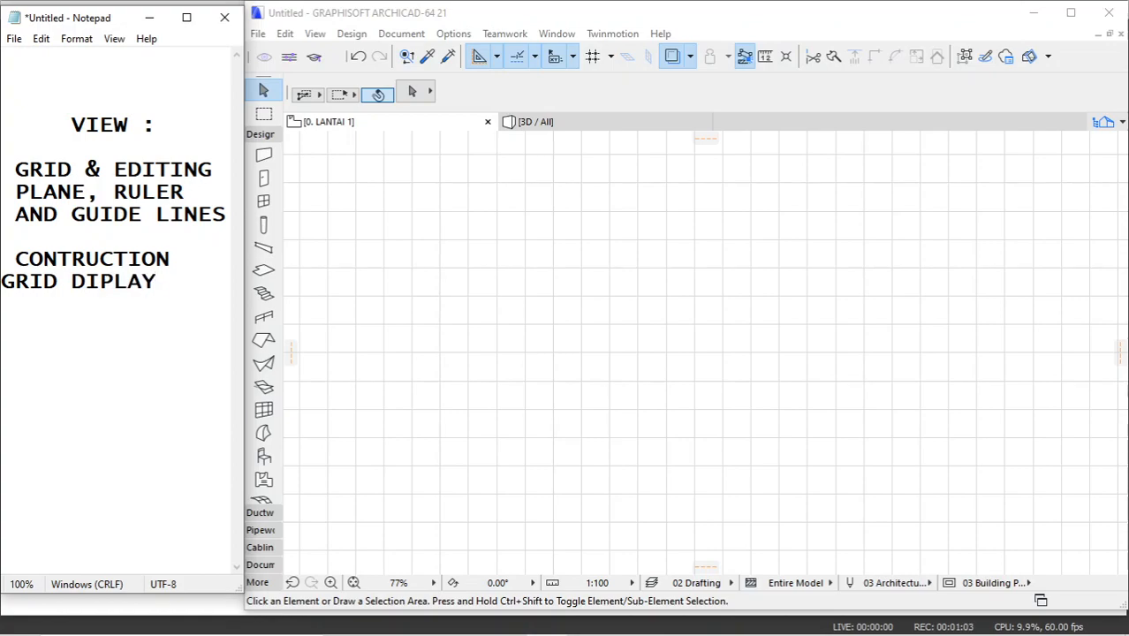
type(" HARUDS AKTIF")
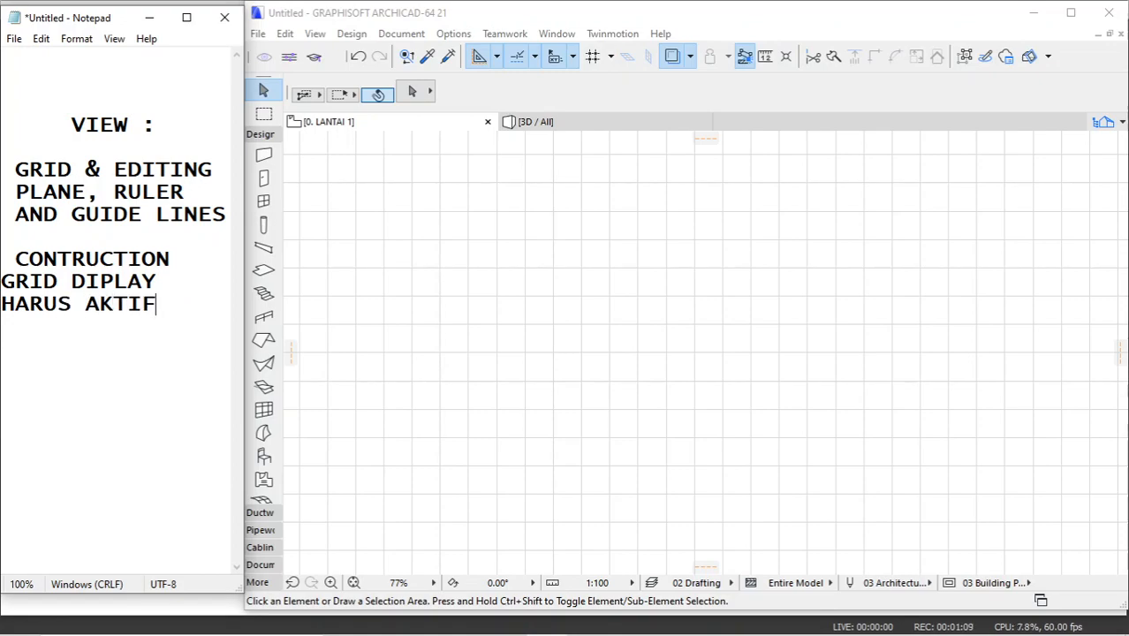
Return to Archicad and toggle the construction grid display off and on again in the floor plan
left_click(409, 223)
scroll(409, 224, "down", 1)
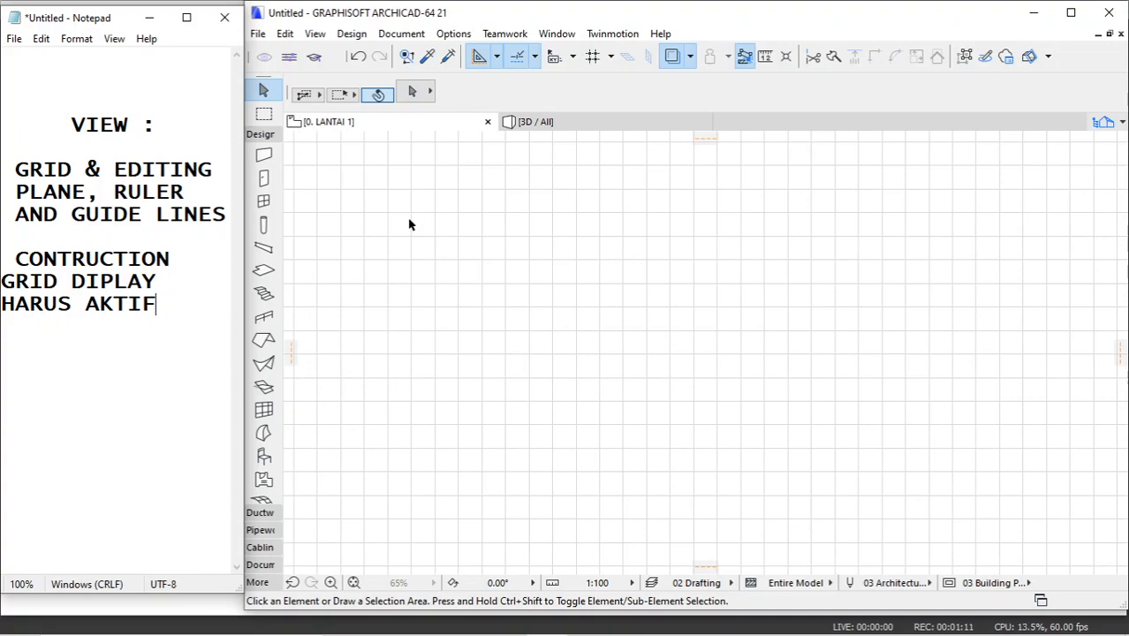
scroll(433, 253, "down", 1)
left_click(449, 245)
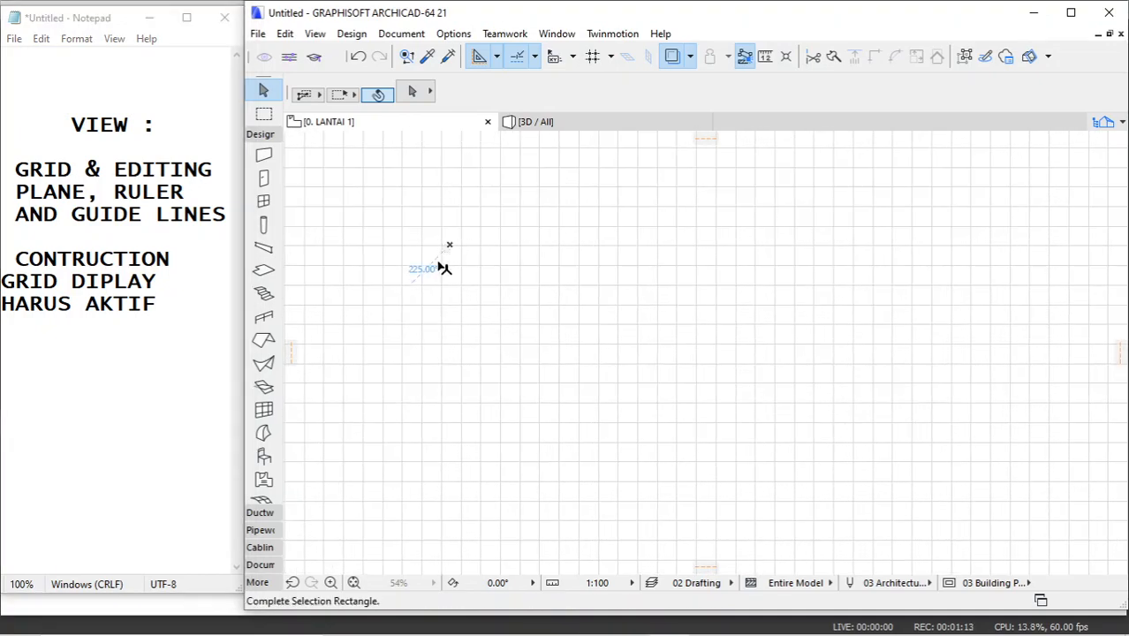
left_click(451, 262)
left_click(315, 33)
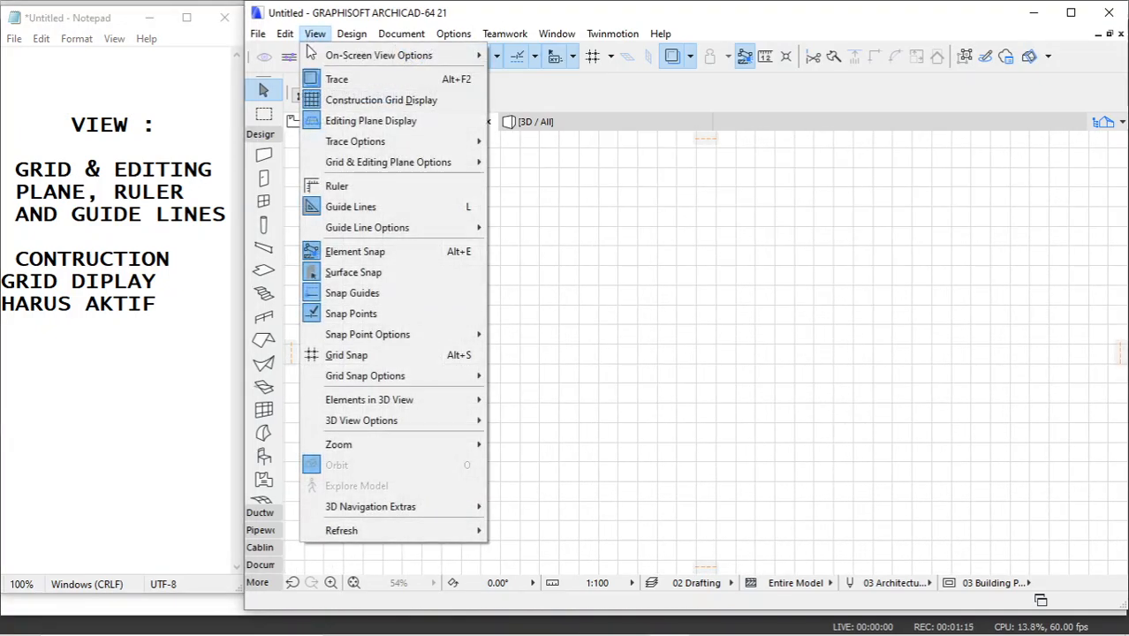
left_click(371, 101)
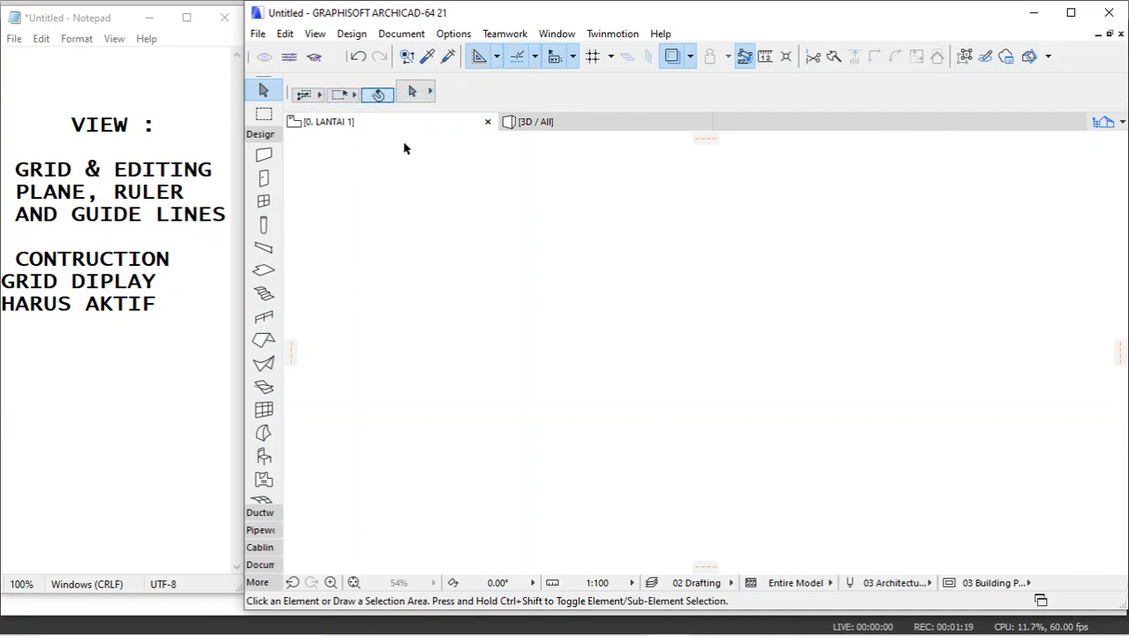
left_click(314, 34)
left_click(332, 102)
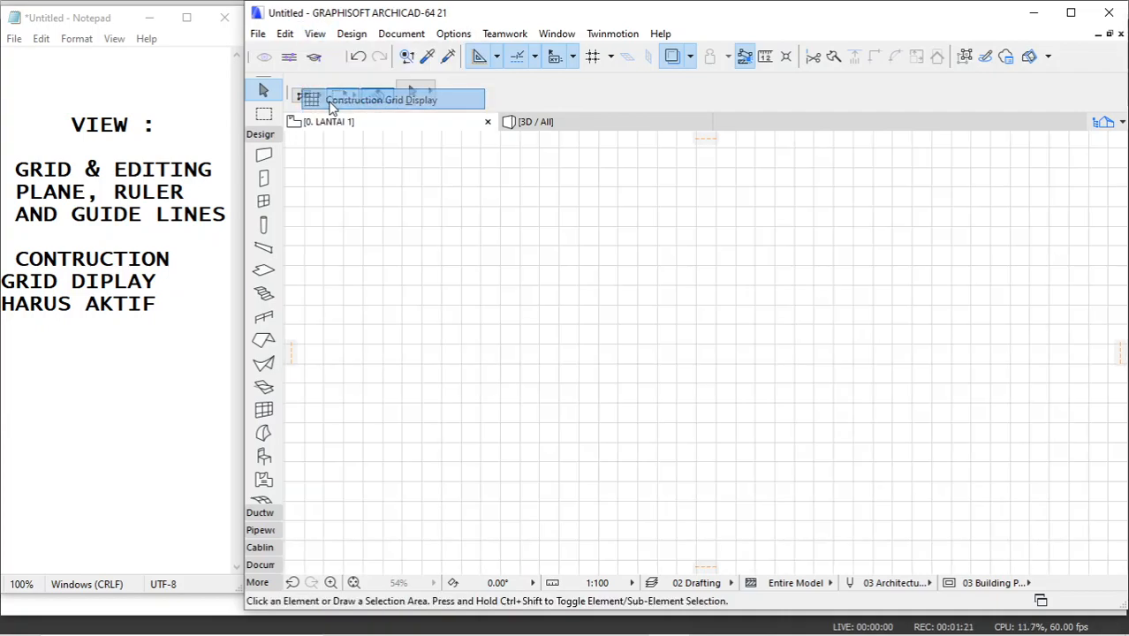
Switch the construction grid to the Rotated Grid option
left_click(318, 36)
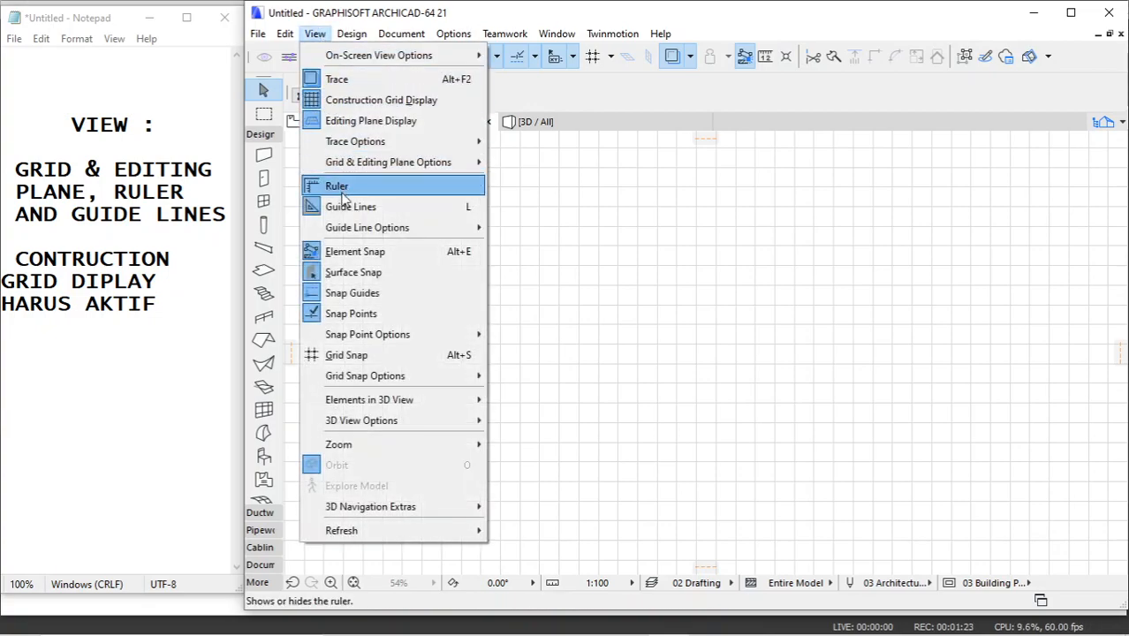
mouse_move(357, 167)
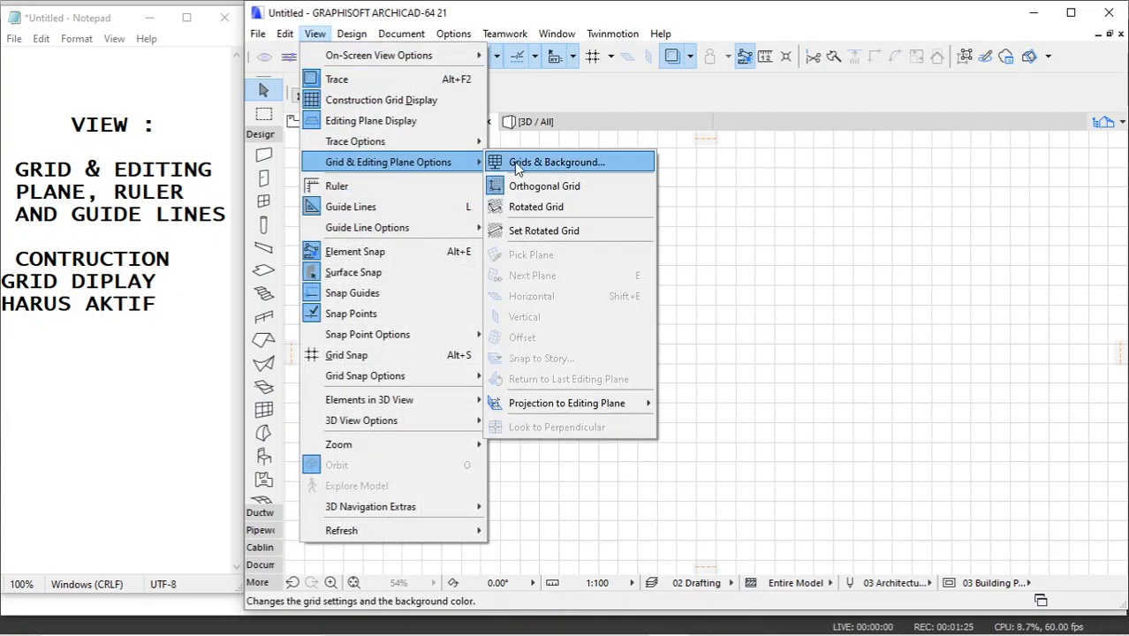
left_click(530, 209)
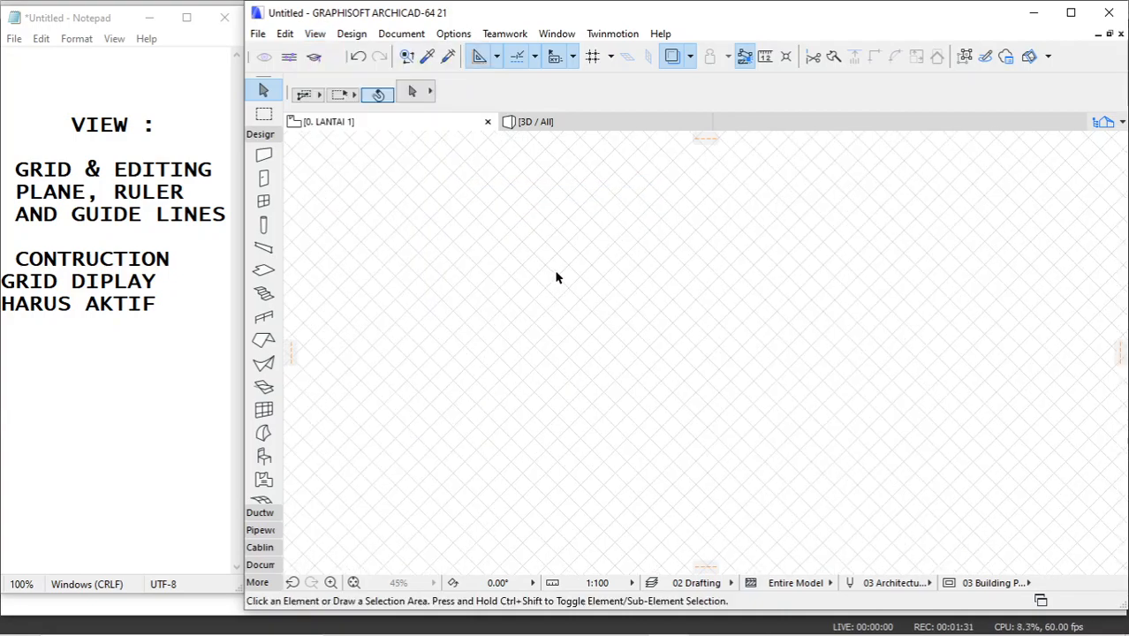
scroll(556, 277, "up", 4)
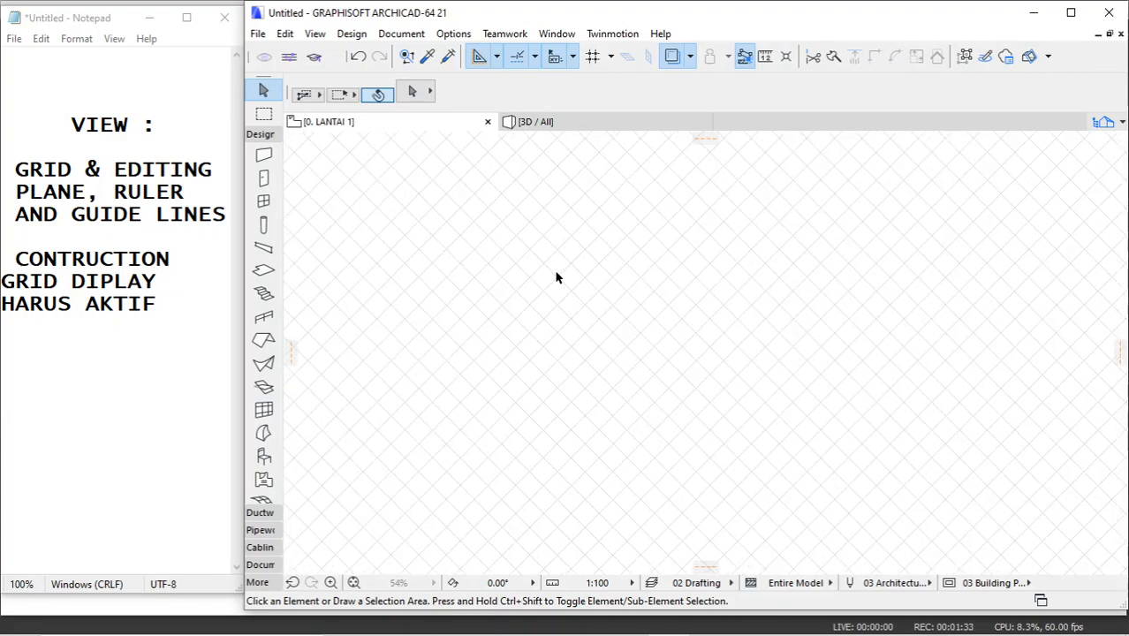
left_click(324, 38)
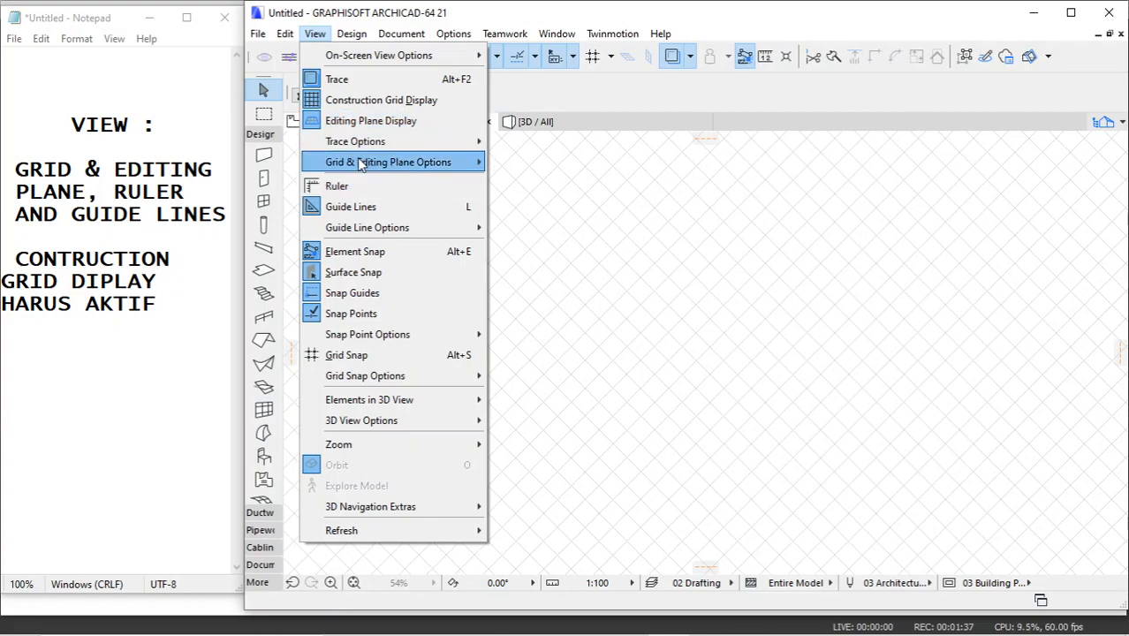
mouse_move(393, 164)
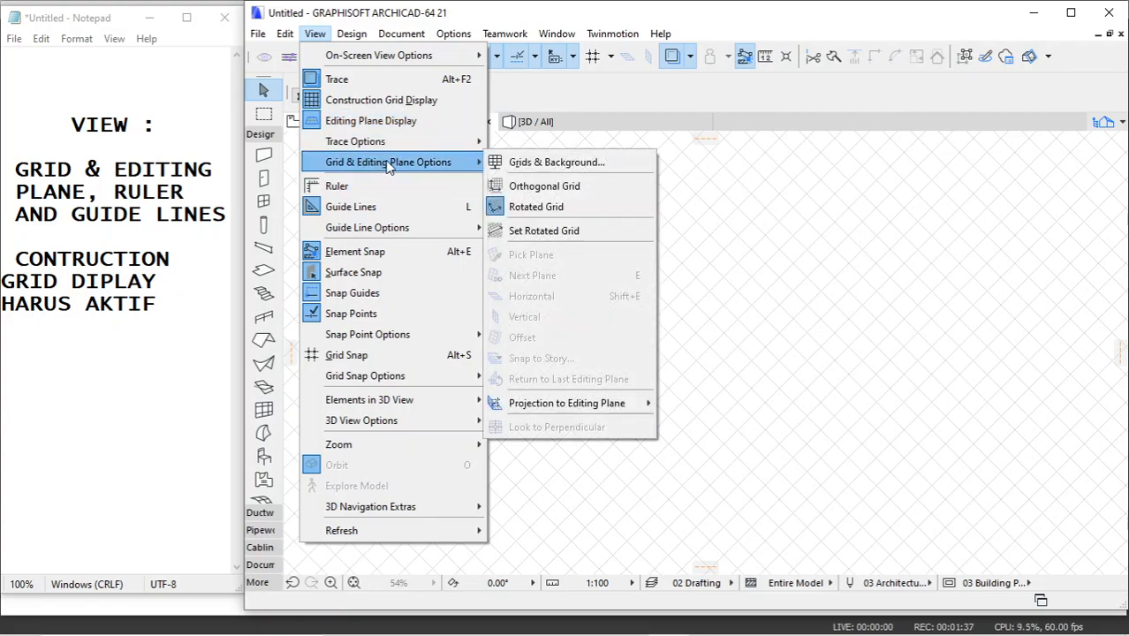
left_click(522, 215)
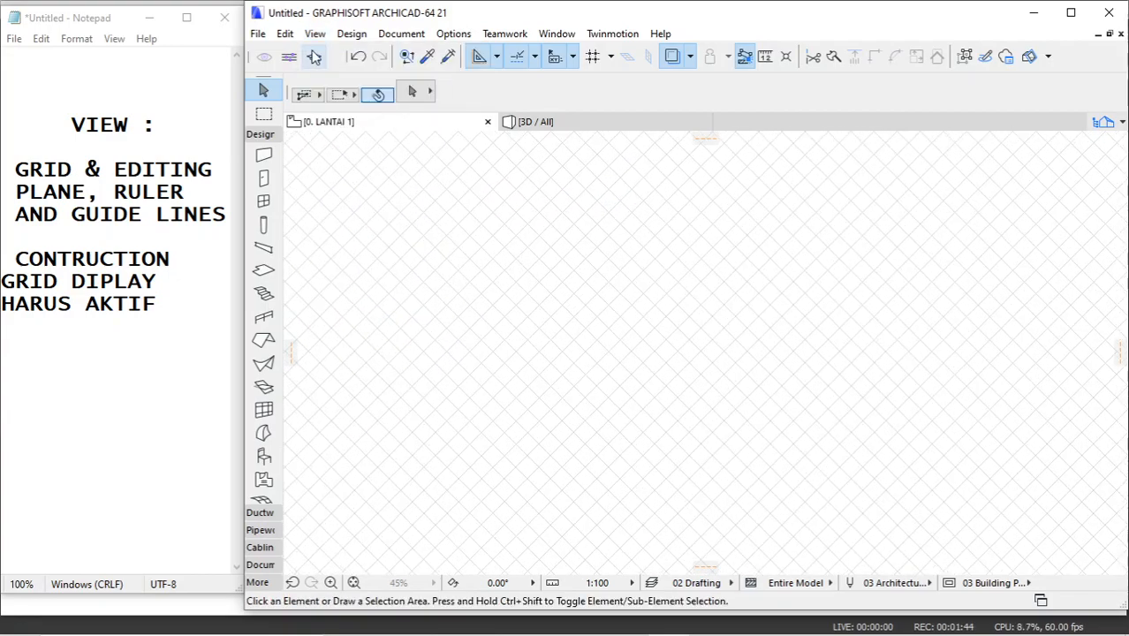
Set the construction grid back to Orthogonal Grid
left_click(316, 34)
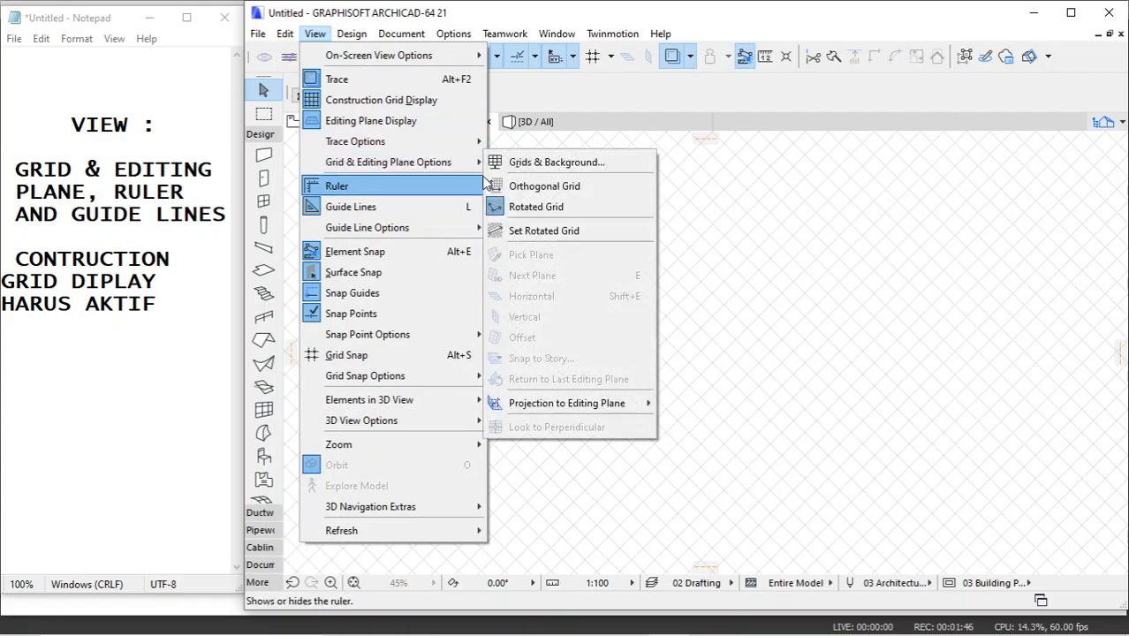
left_click(513, 186)
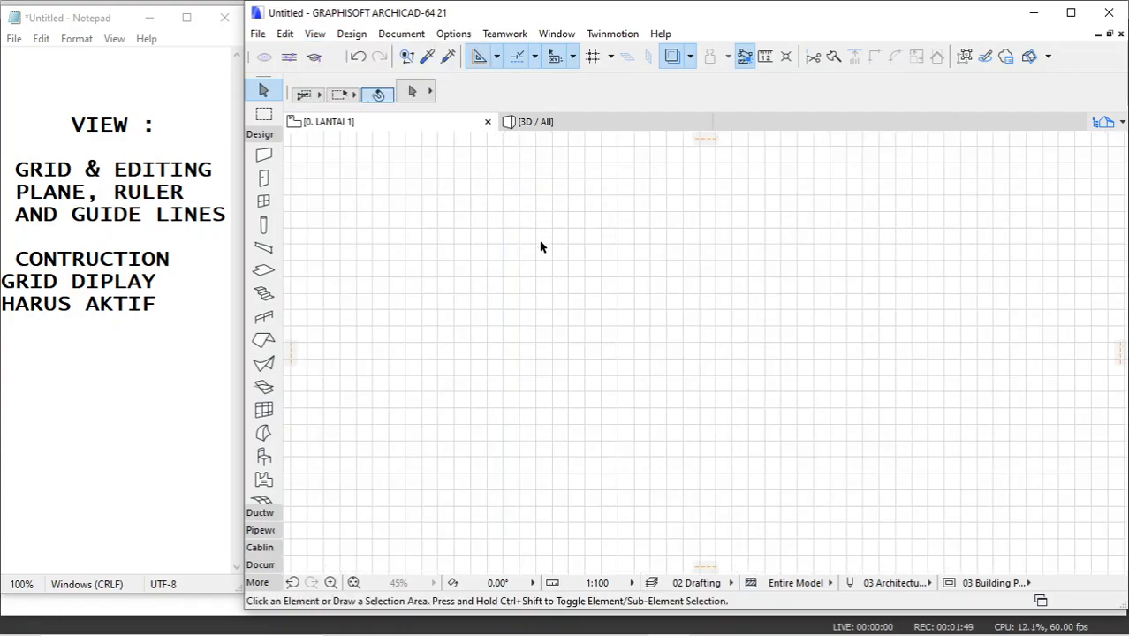
scroll(536, 266, "down", 3)
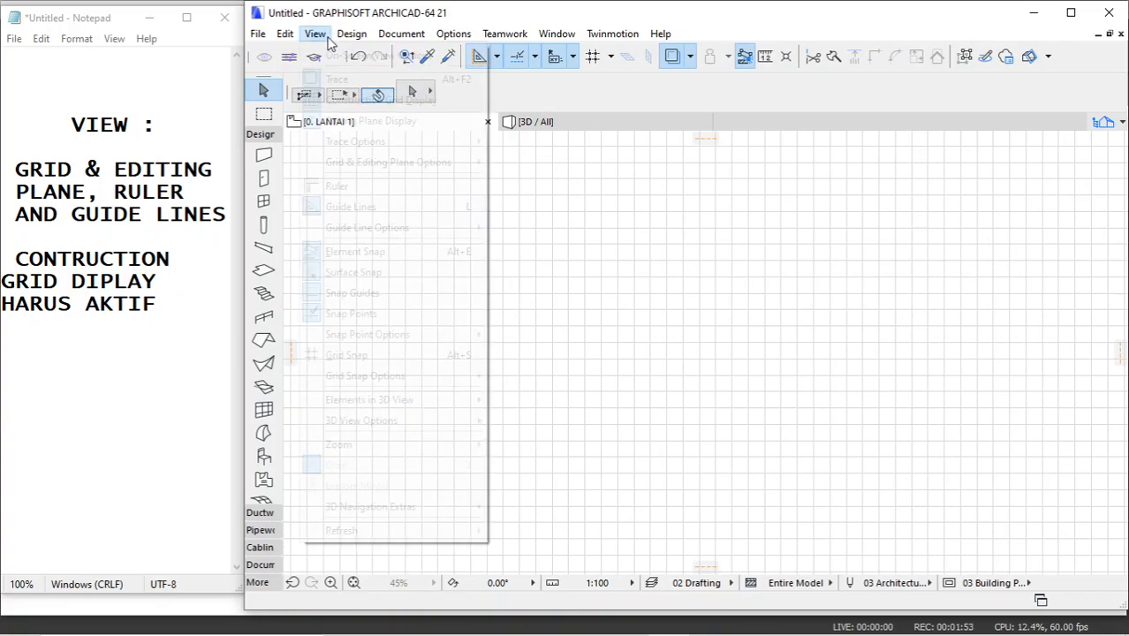
Hide the construction grid and display the ruler along the floor plan
left_click(329, 40)
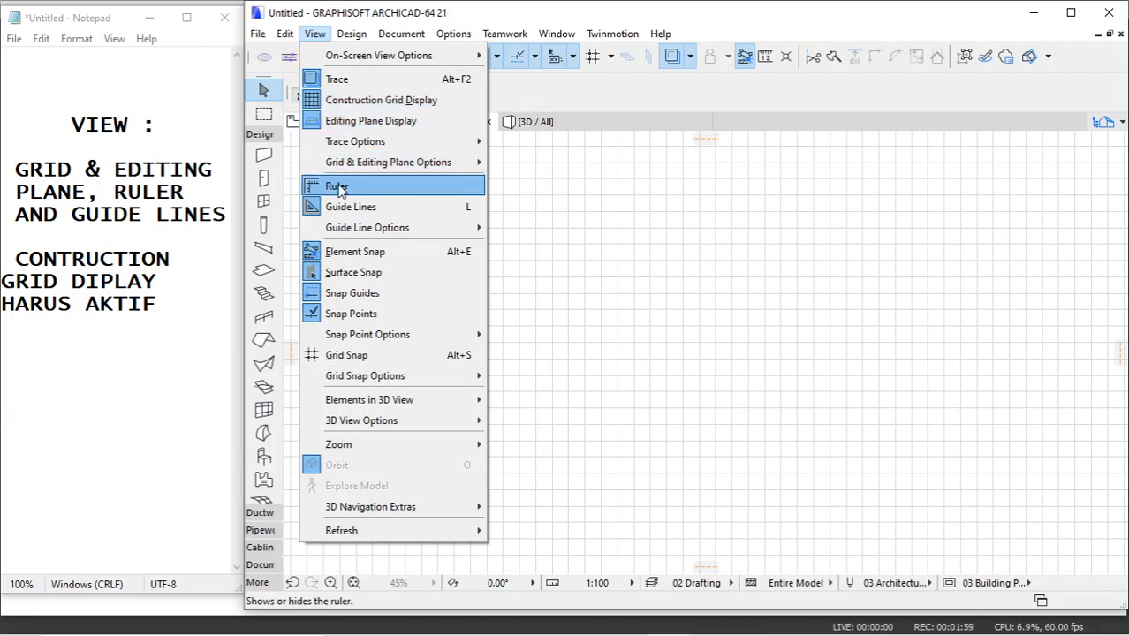
left_click(363, 102)
left_click(316, 35)
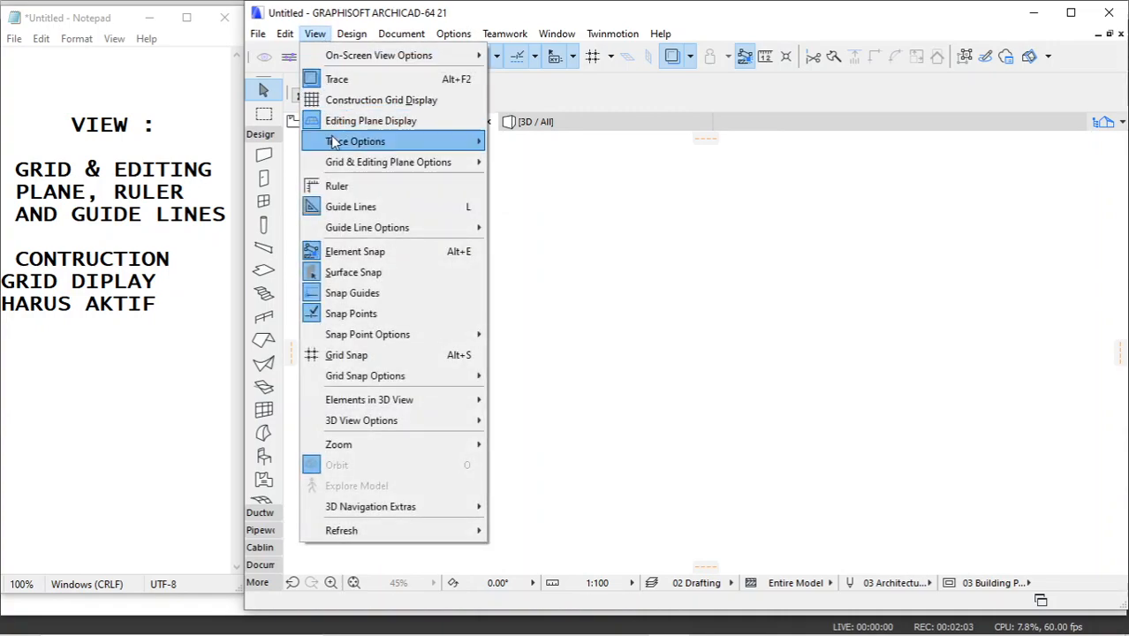
left_click(375, 187)
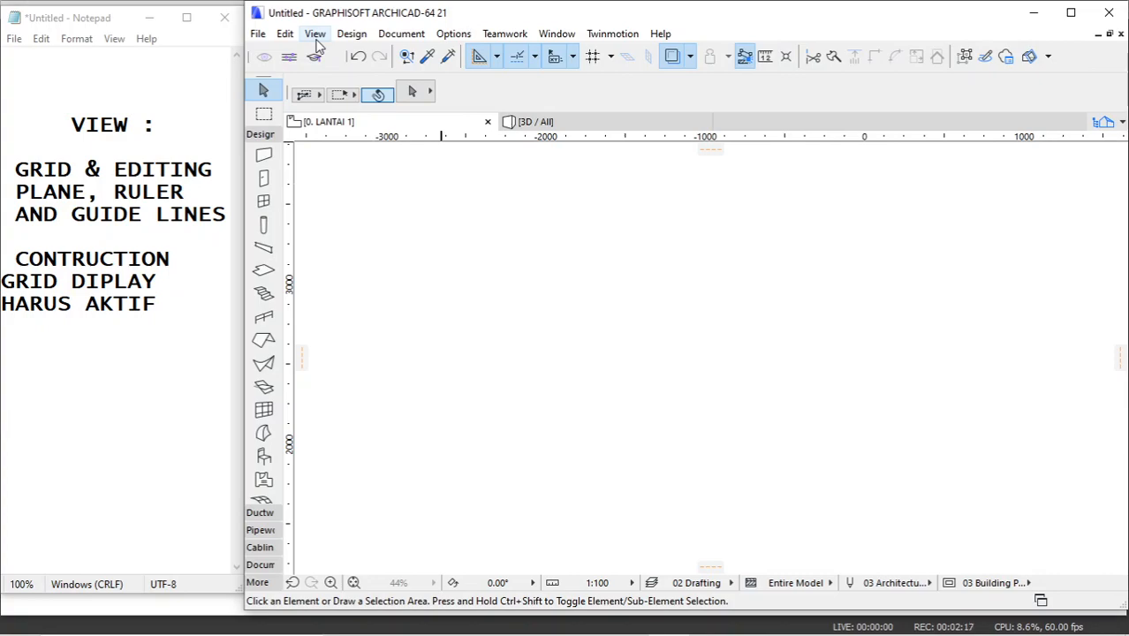
Enable Cursor Projection for the ruler so dotted lines track the cursor
right_click(448, 139)
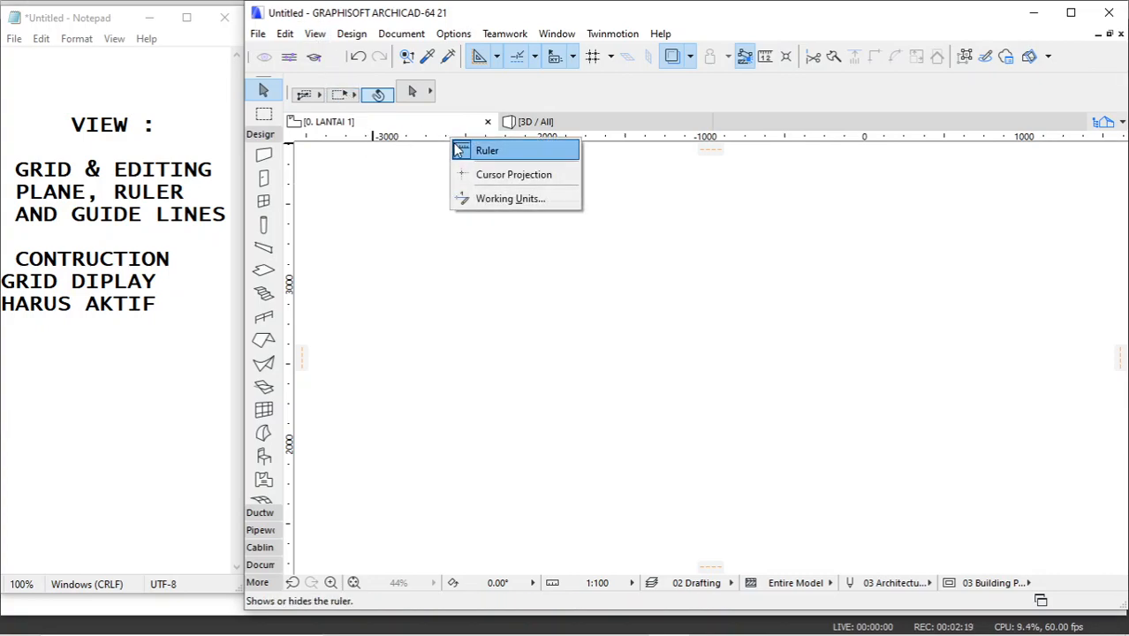
left_click(472, 177)
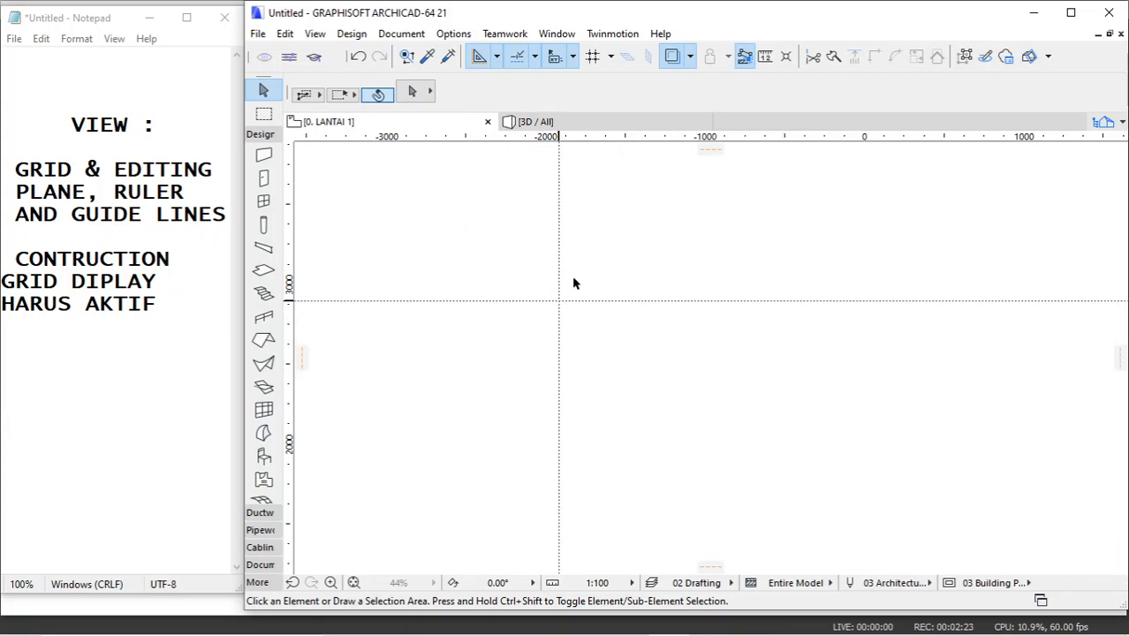
scroll(585, 290, "down", 5)
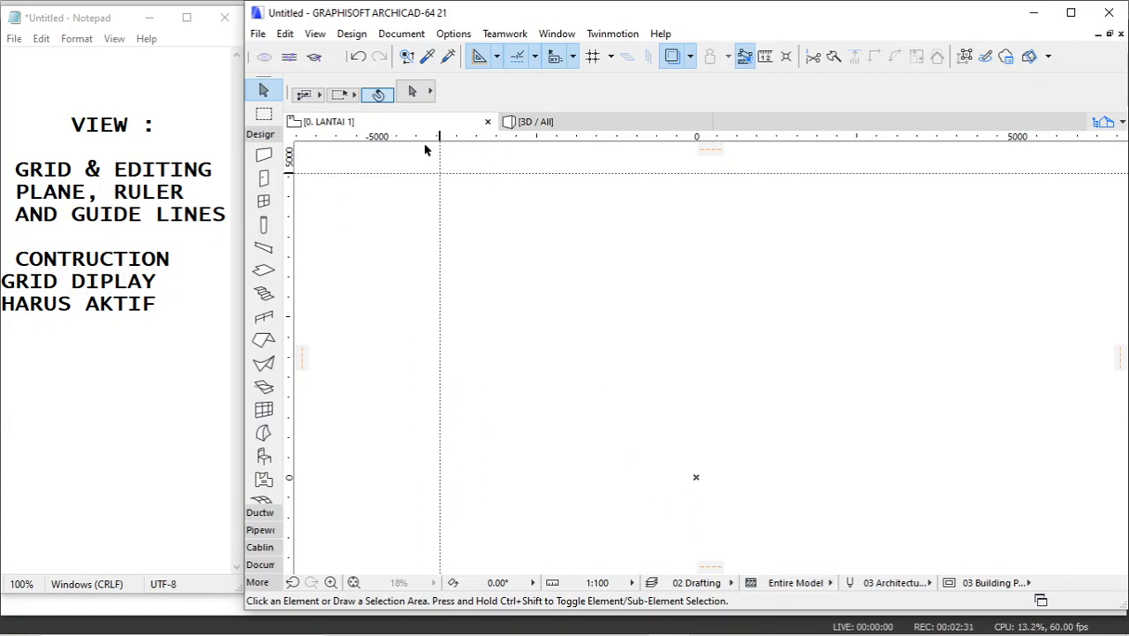
Toggle the ruler off and on again in the floor plan
left_click(321, 39)
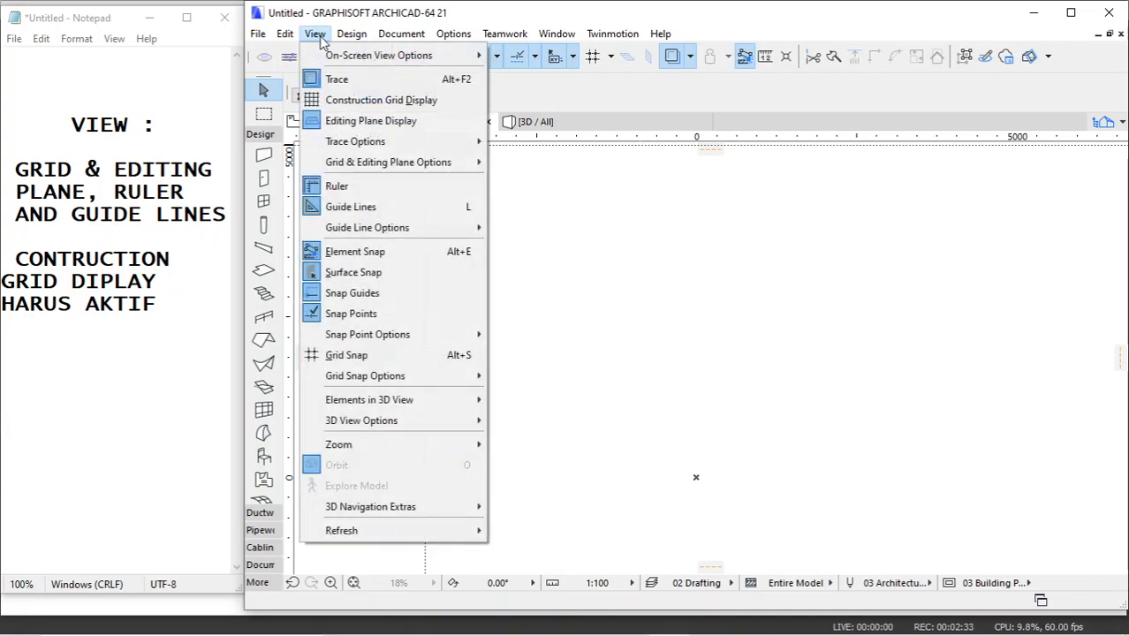
left_click(345, 186)
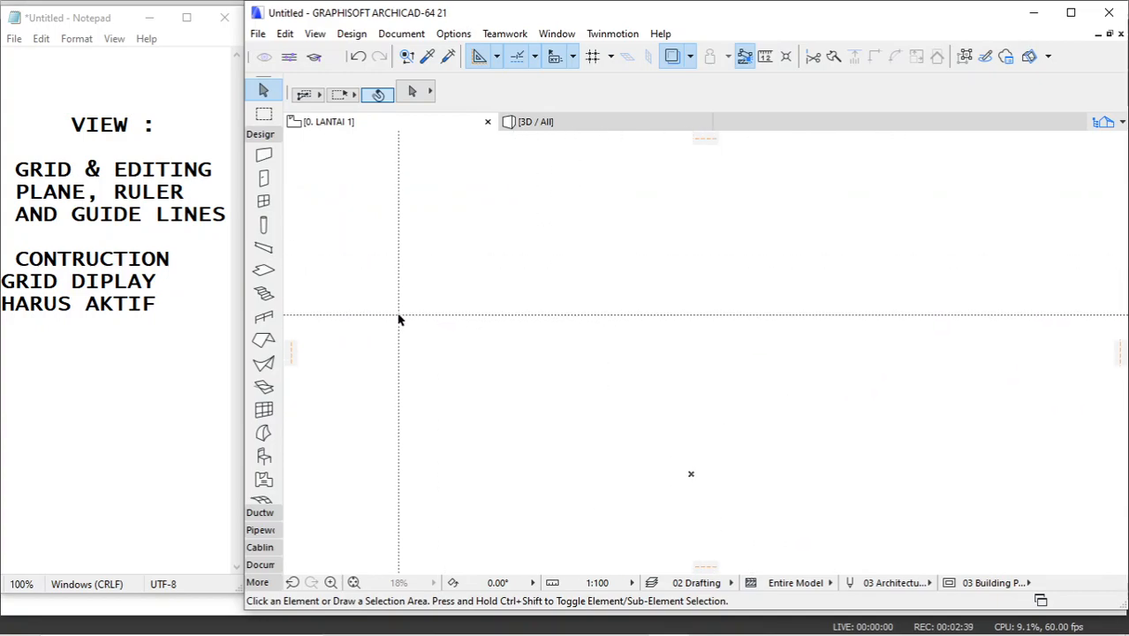
left_click(315, 35)
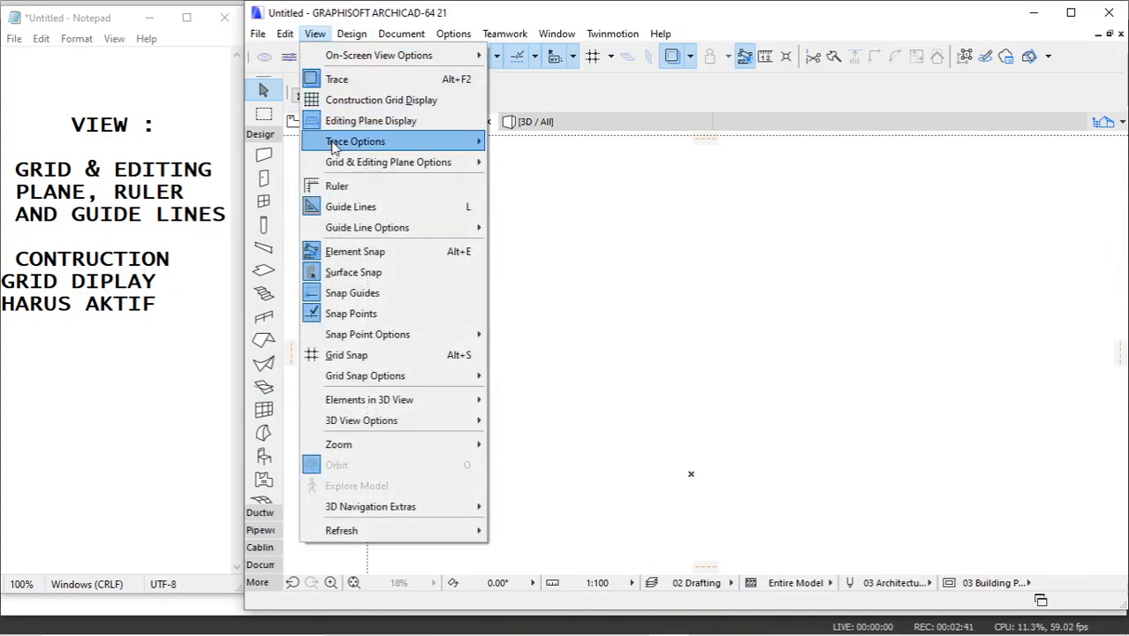
left_click(334, 185)
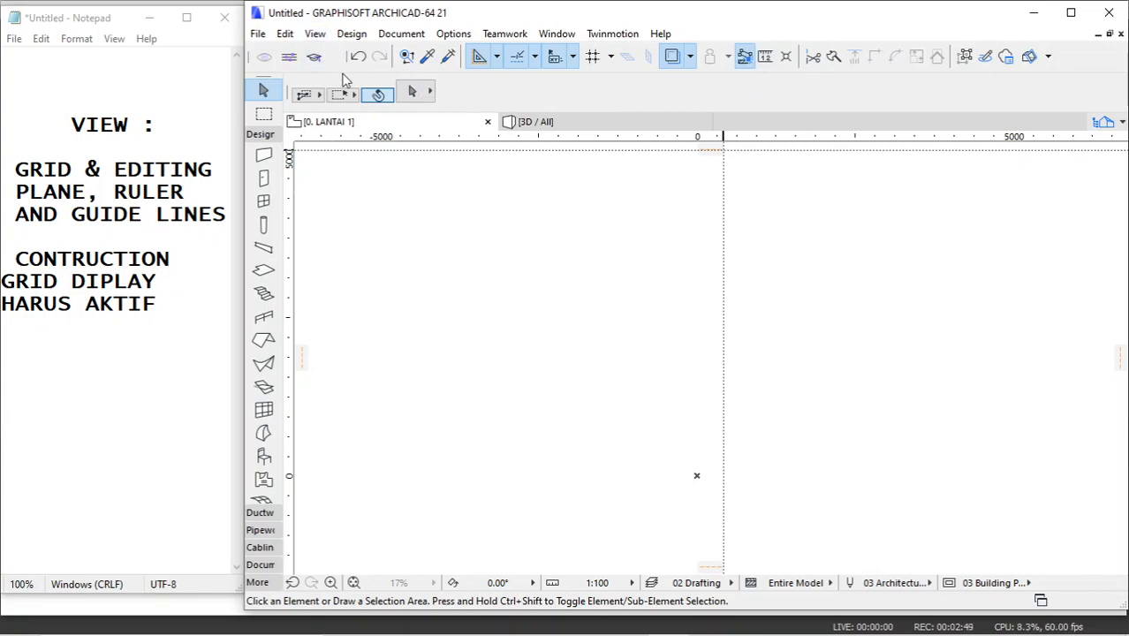
Disable Cursor Projection and hide the ruler
right_click(403, 143)
left_click(435, 173)
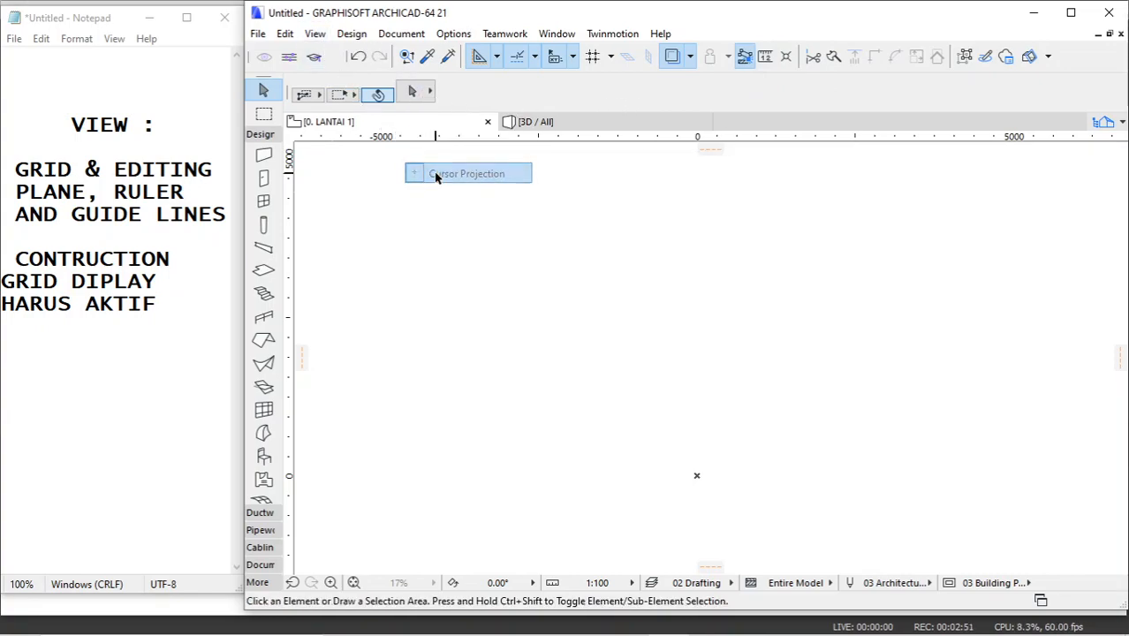
right_click(421, 139)
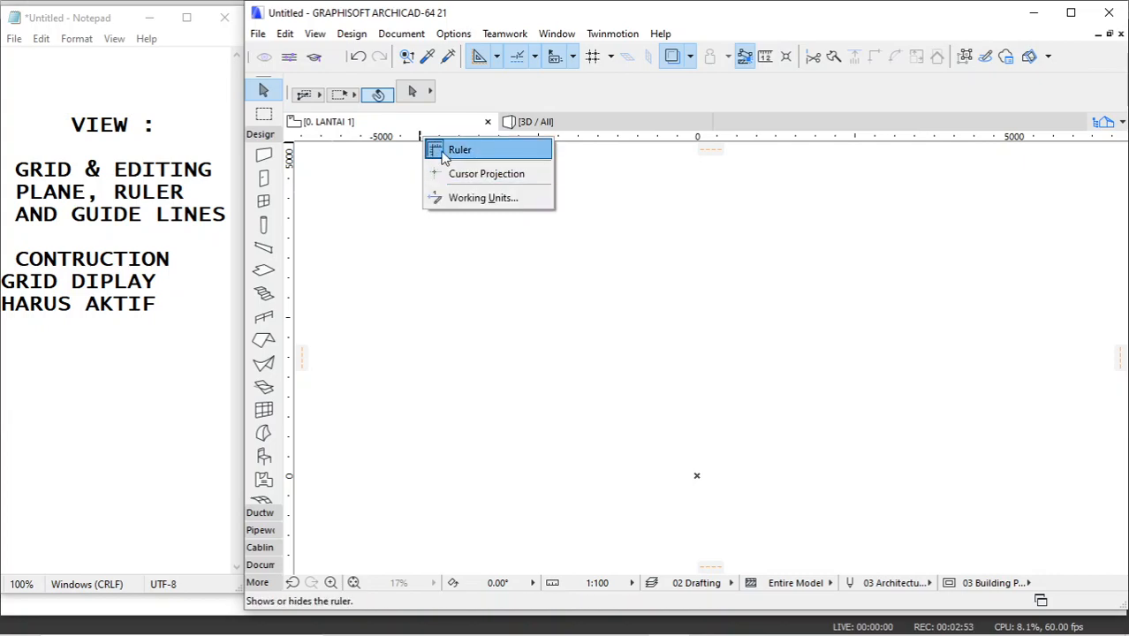
left_click(441, 150)
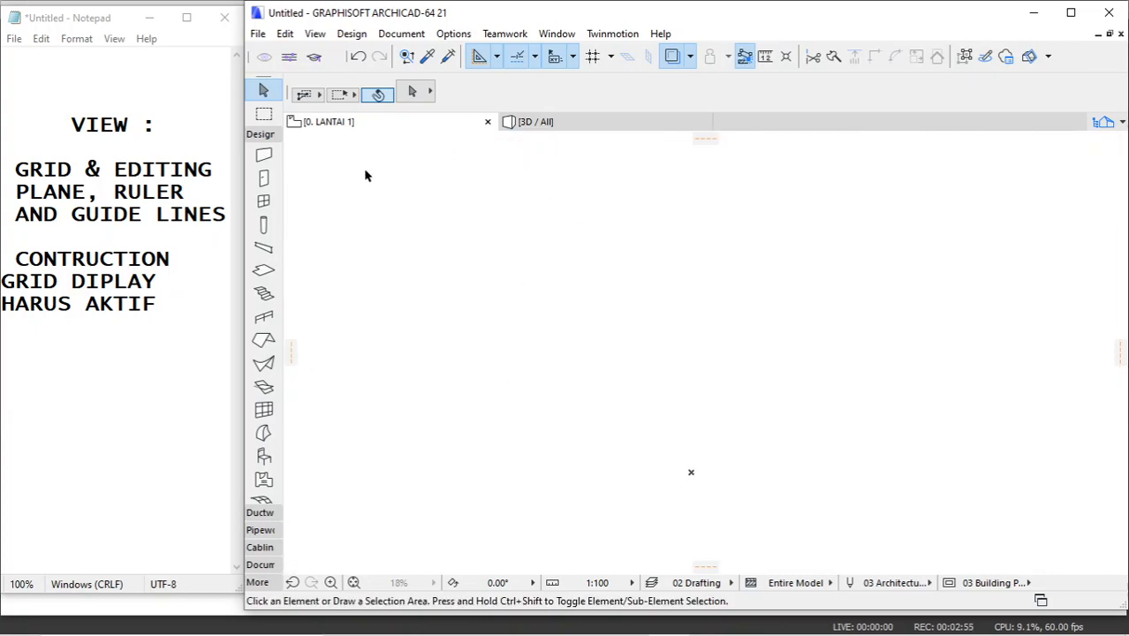
left_click(315, 34)
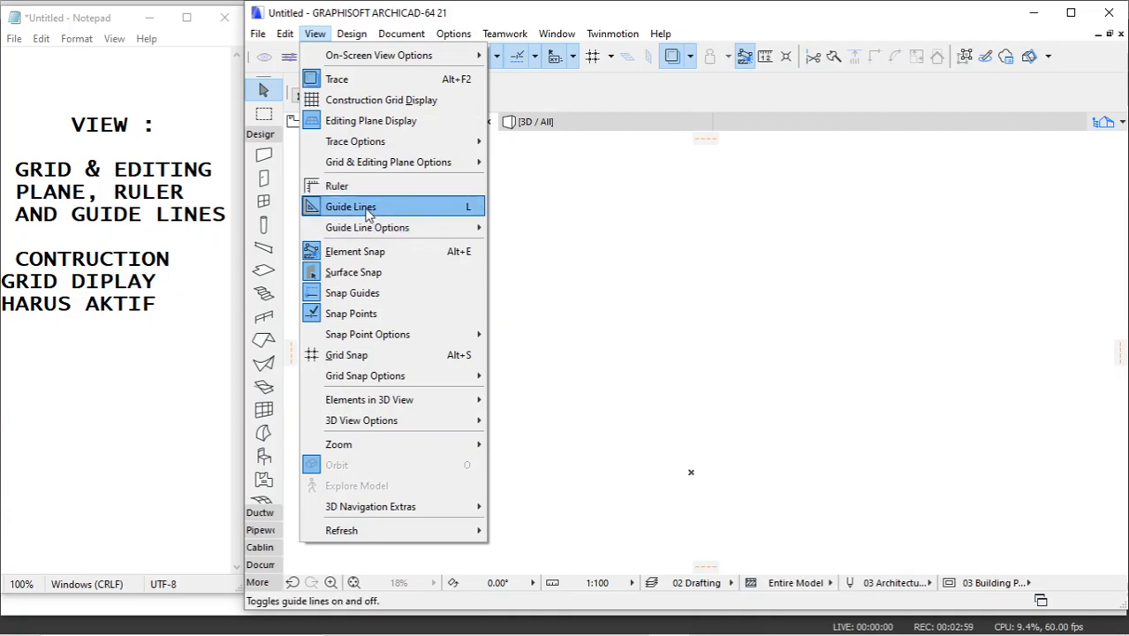
mouse_move(455, 227)
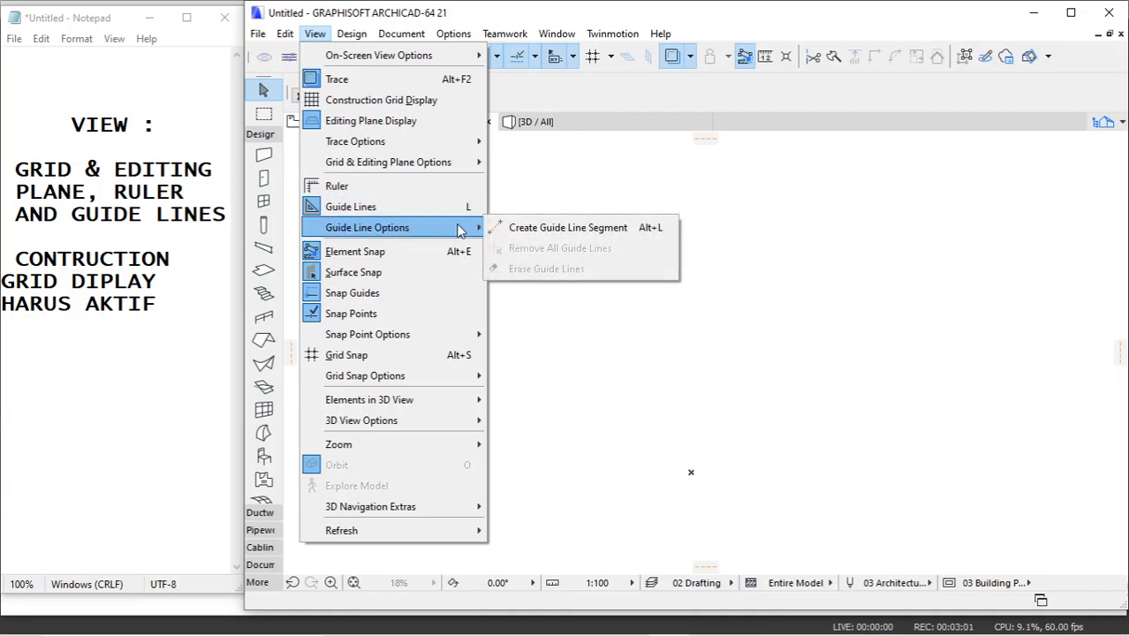
left_click(576, 200)
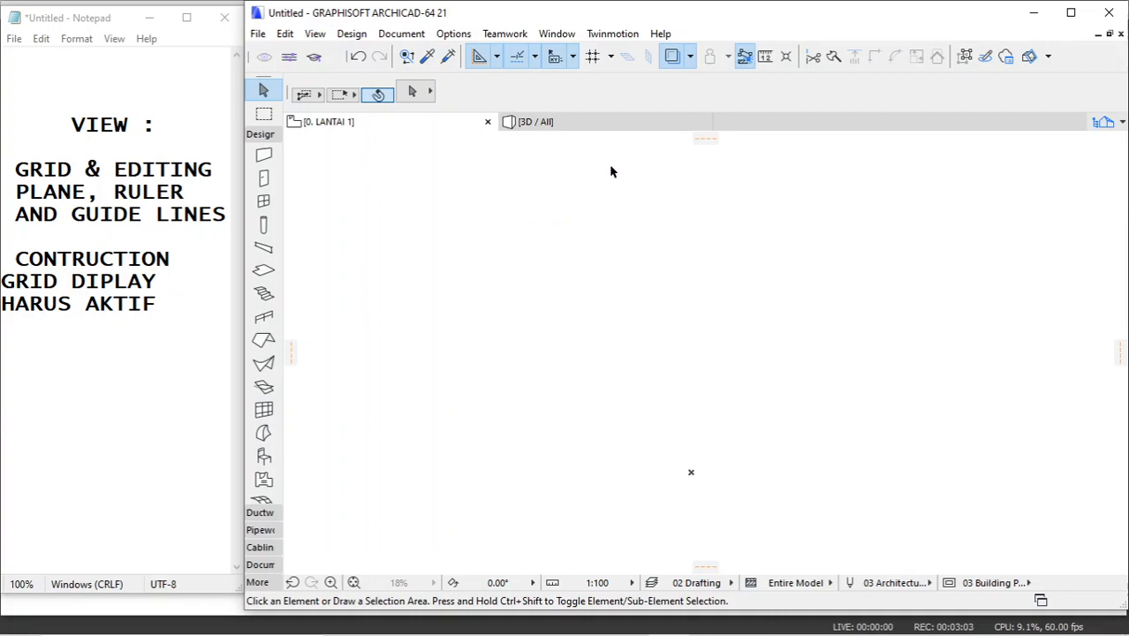
left_click(498, 60)
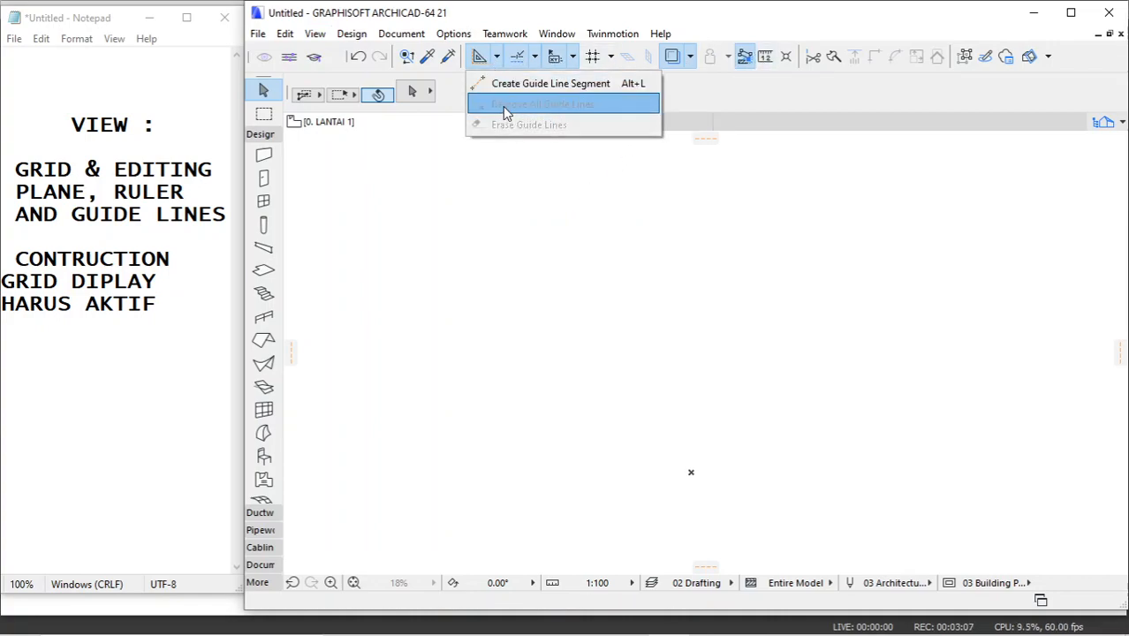
left_click(501, 172)
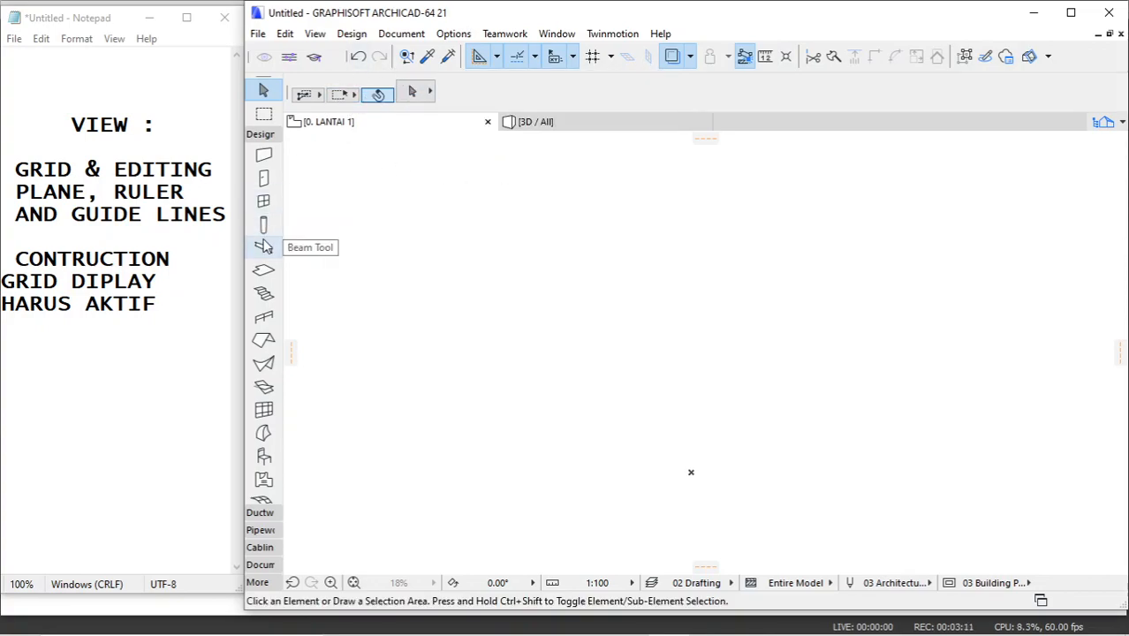
Draw an L-shaped chained wall with a horizontal segment about 260 long and a shorter vertical segment running down from its far end
left_click(264, 156)
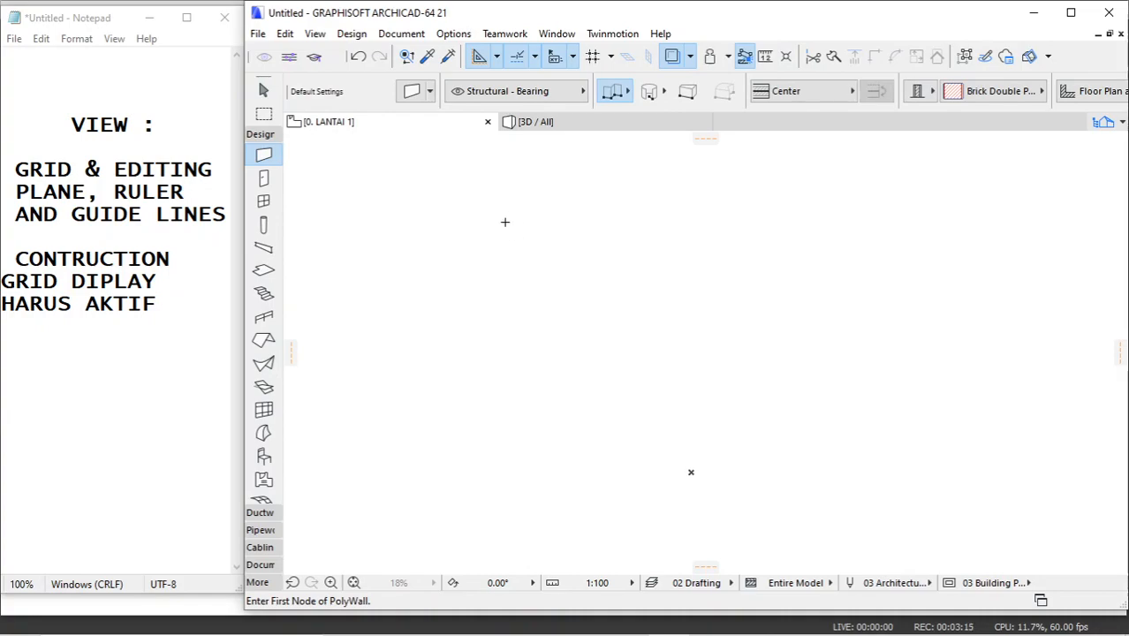
left_click(504, 222)
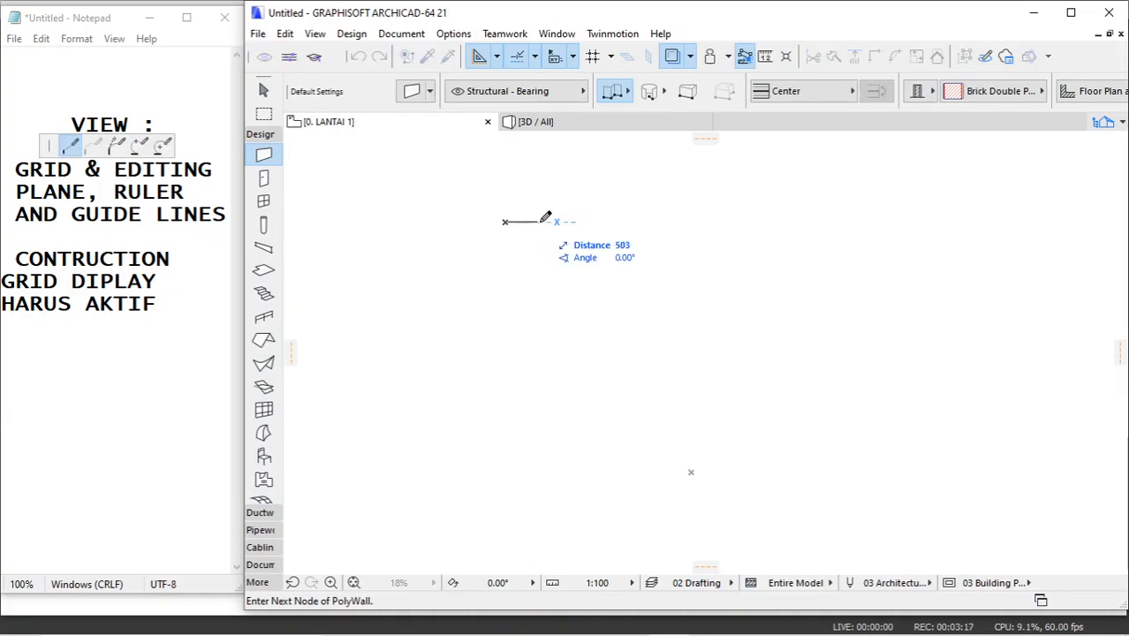
scroll(511, 229, "up", 5)
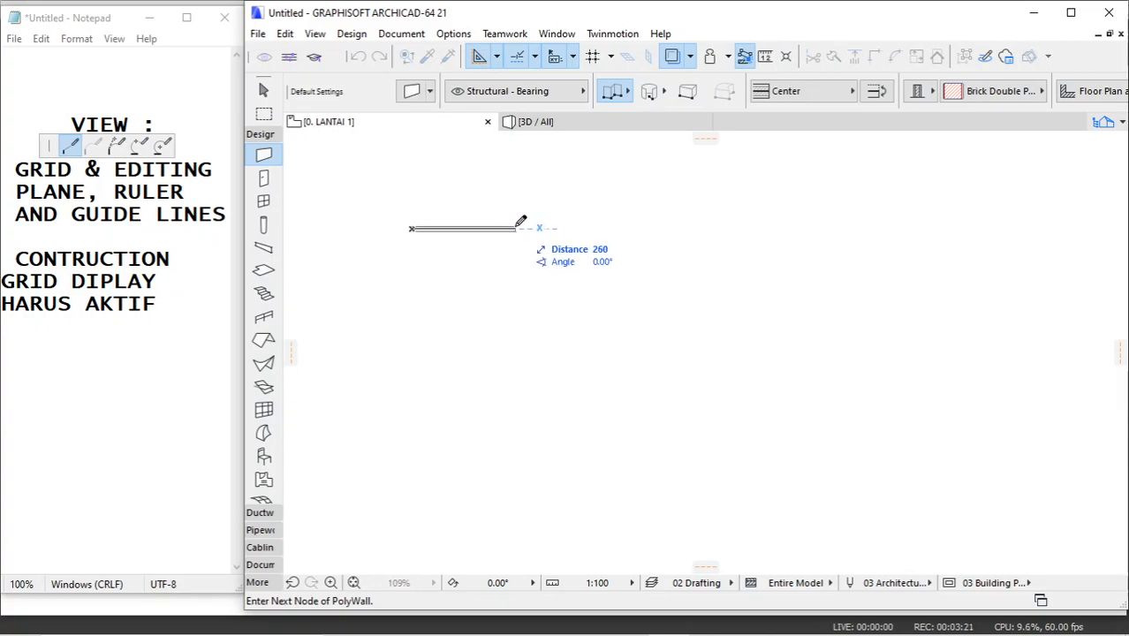
left_click(514, 229)
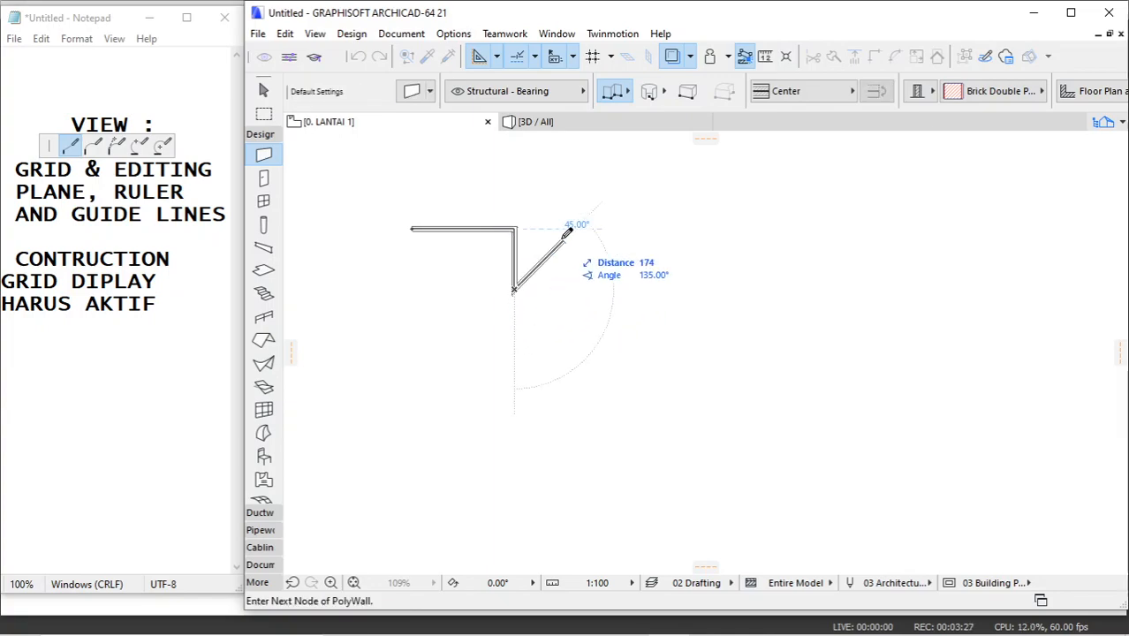
right_click(572, 205)
left_click(622, 329)
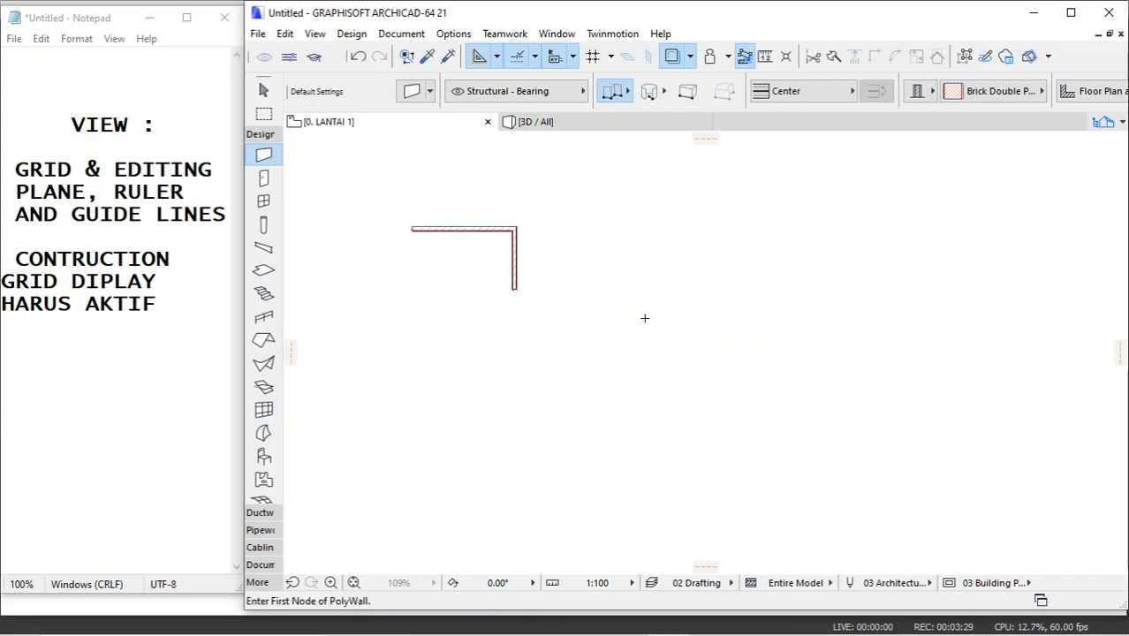
Draw a small upright rectangular wall to the right of the L-shaped wall using the rectangle geometry method
left_click(625, 93)
left_click(701, 73)
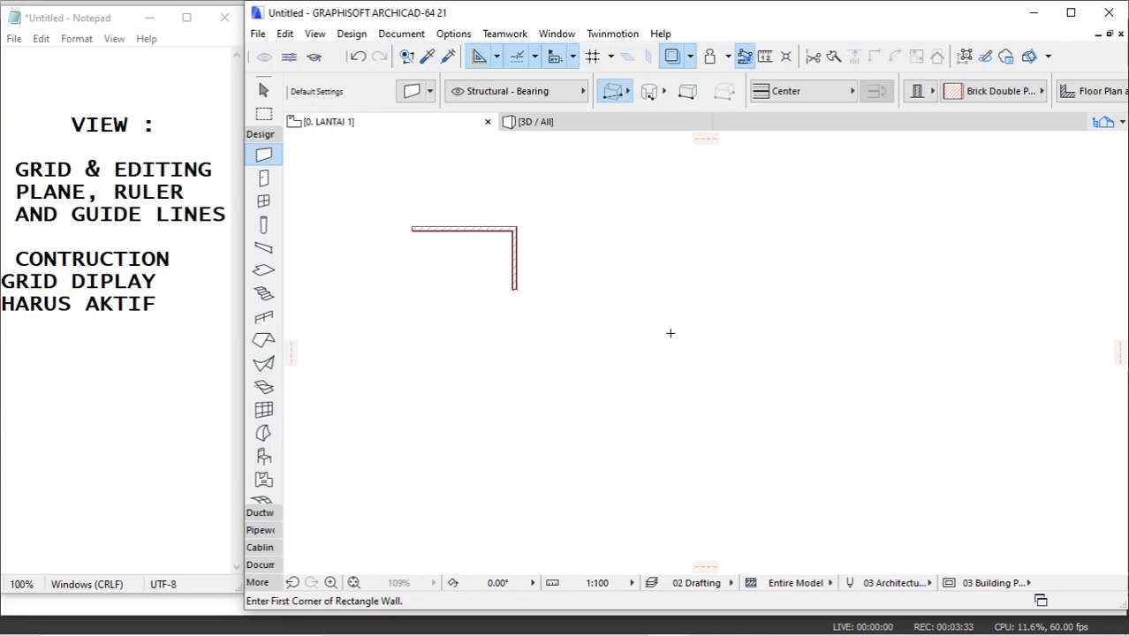
left_click(676, 272)
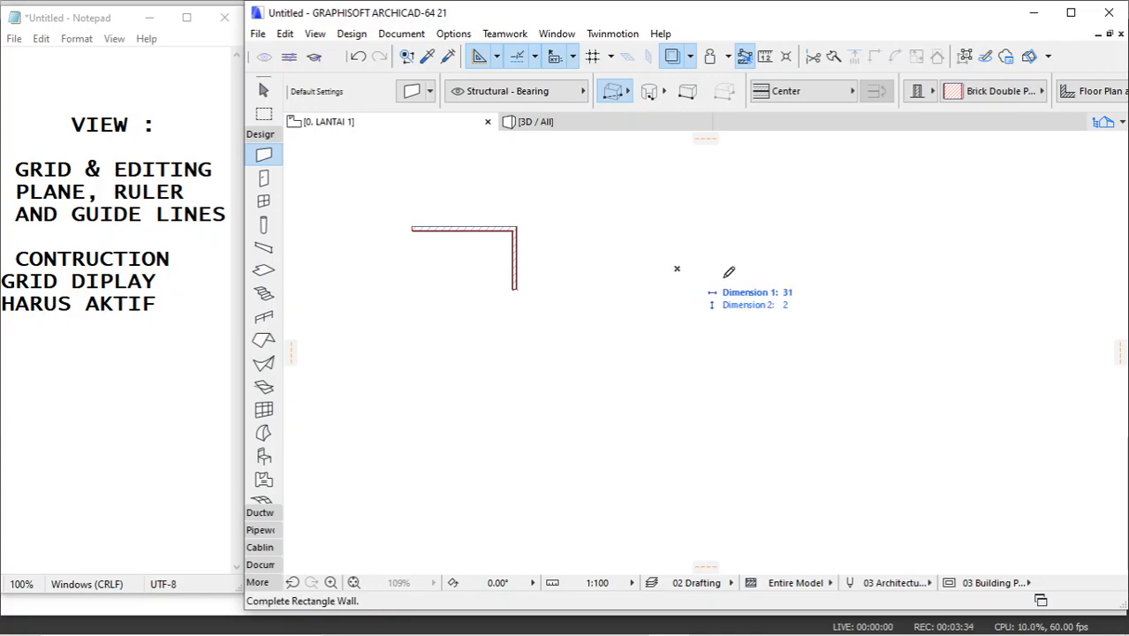
left_click(732, 343)
Start a new wall at the lower end of the L-shaped wall's vertical segment and set its geometry method to chained
scroll(662, 261, "up", 4)
middle_click_drag(642, 254, 831, 264)
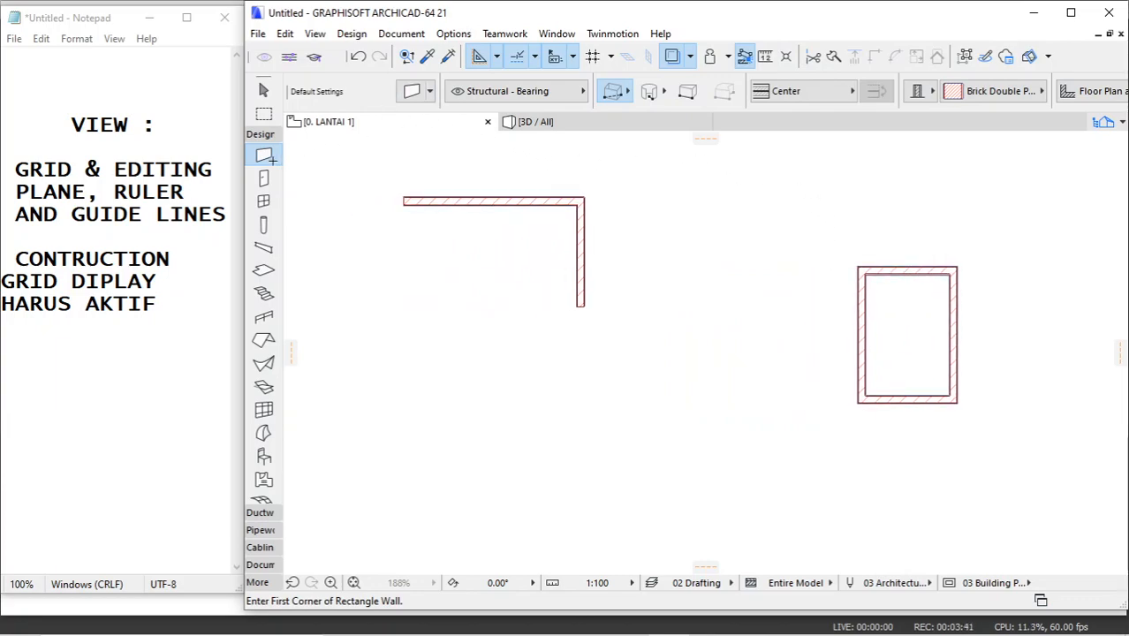
left_click(580, 305)
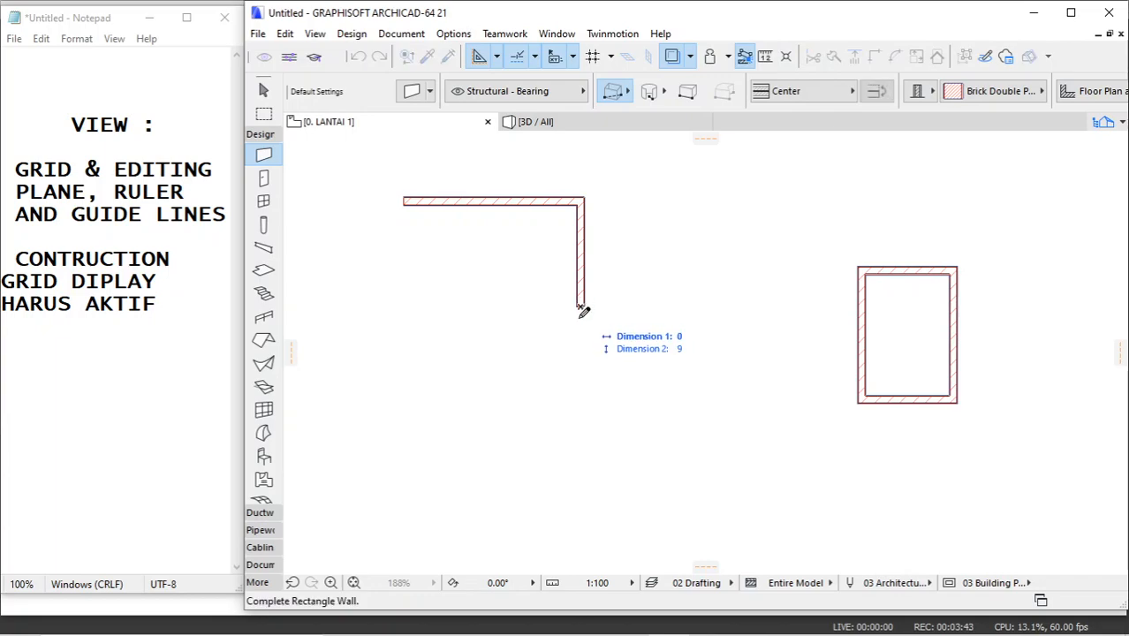
left_click(616, 92)
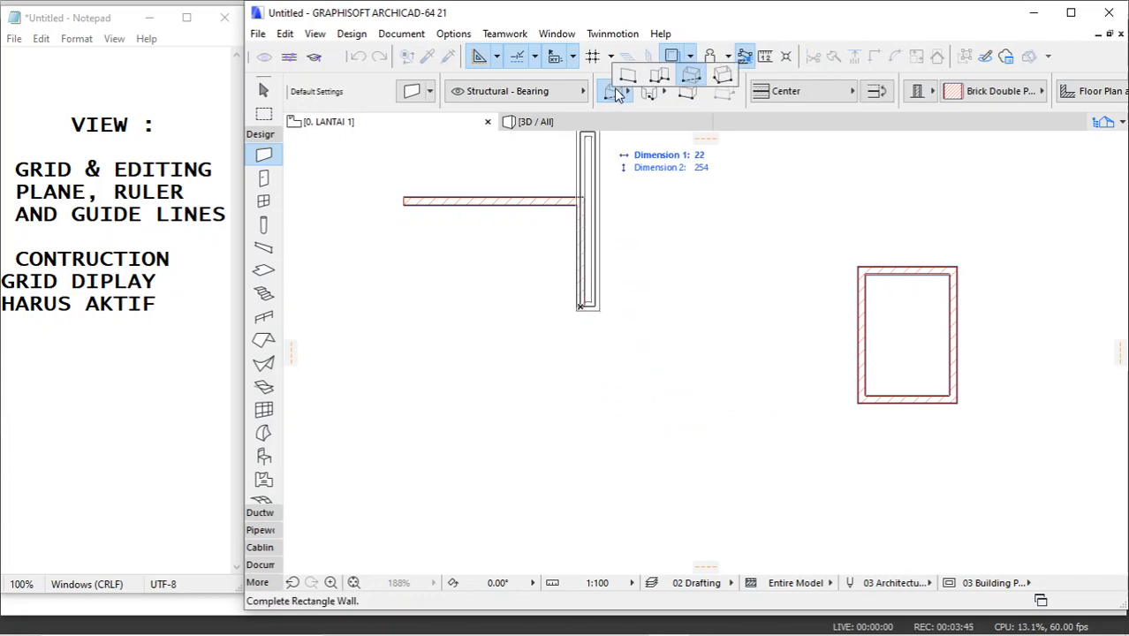
left_click(653, 82)
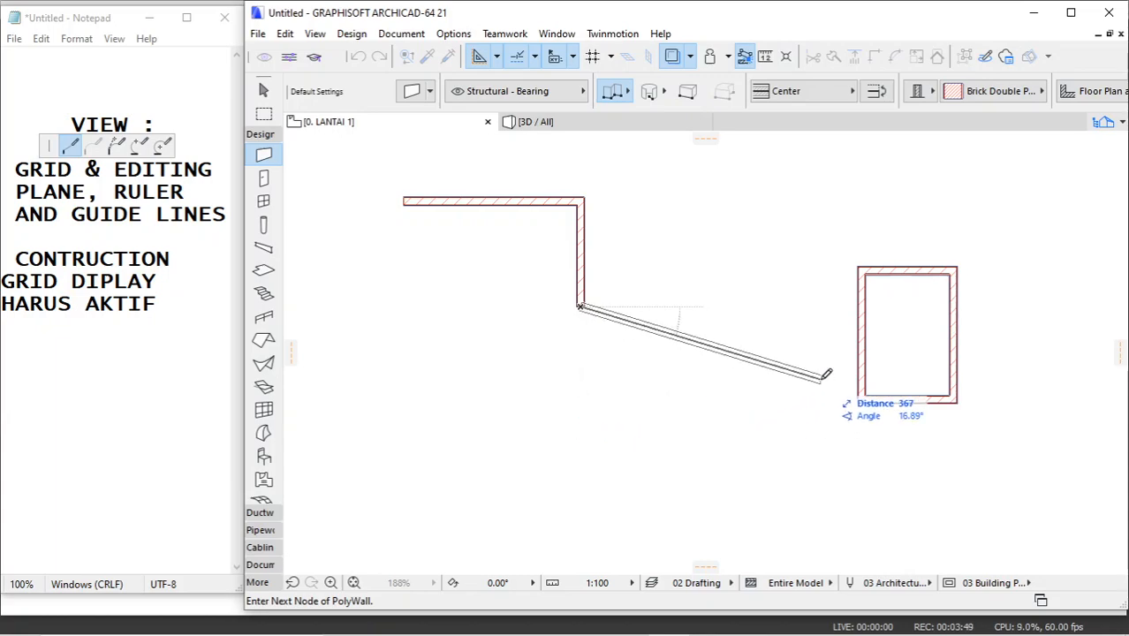
Create a horizontal guide line segment from the rectangle wall's lower-left corner to the point below the vertical wall's end
left_click(496, 57)
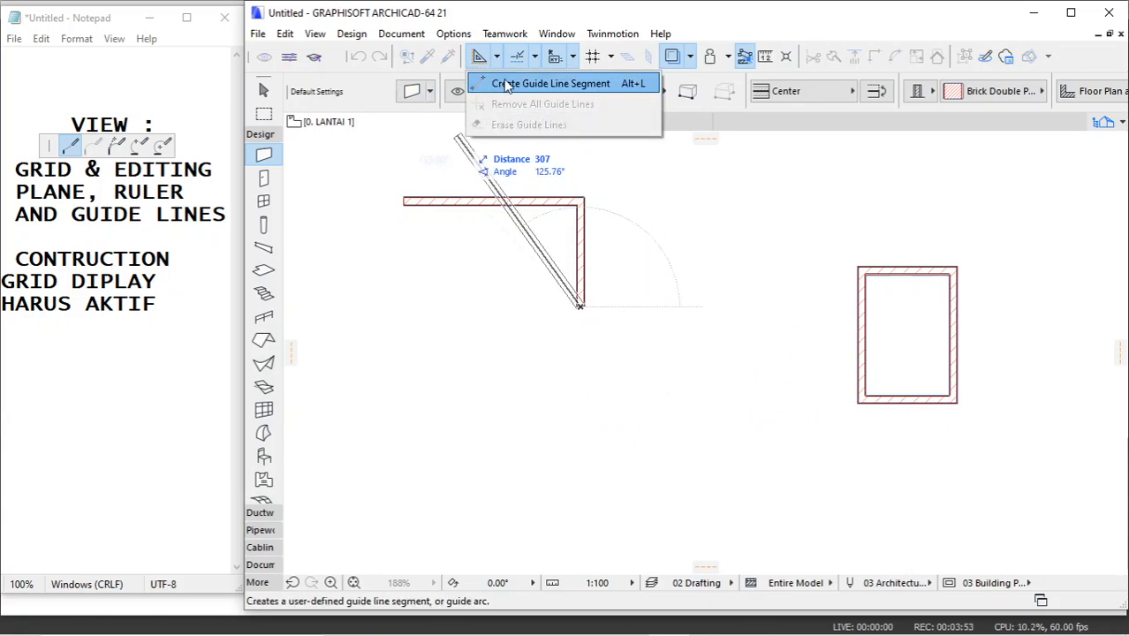
left_click(566, 85)
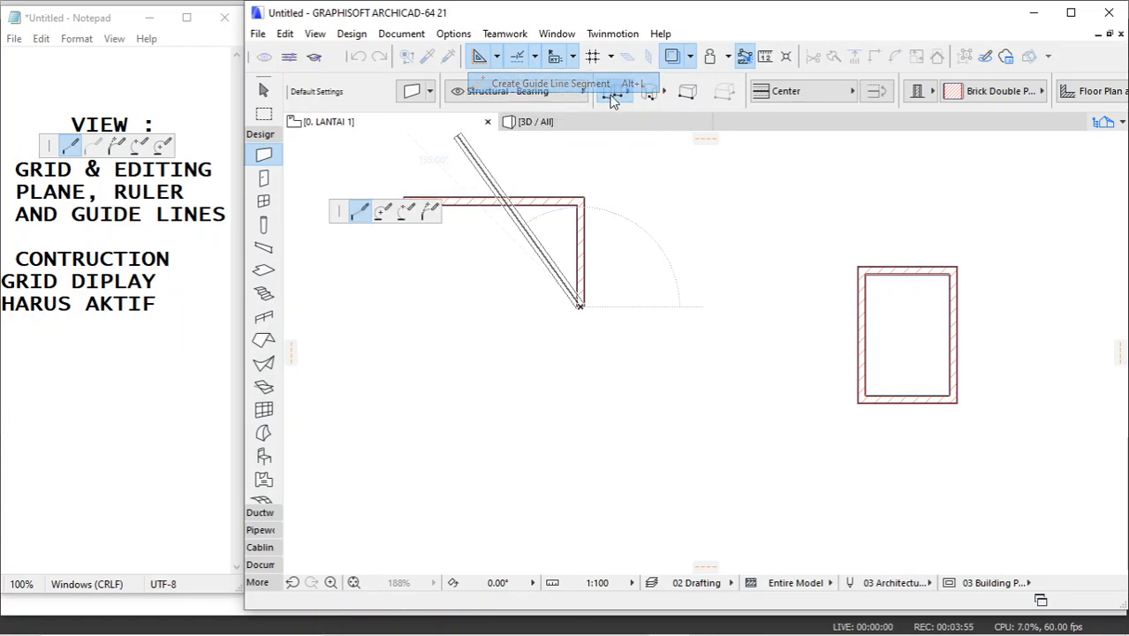
scroll(866, 398, "up", 3)
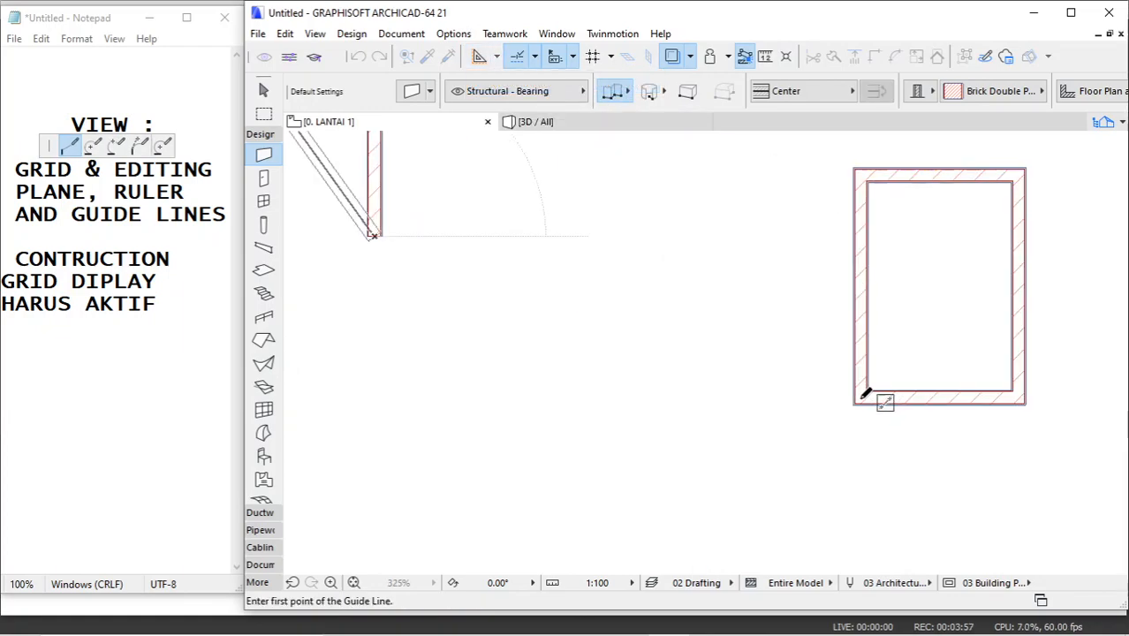
left_click(860, 397)
left_click(376, 397)
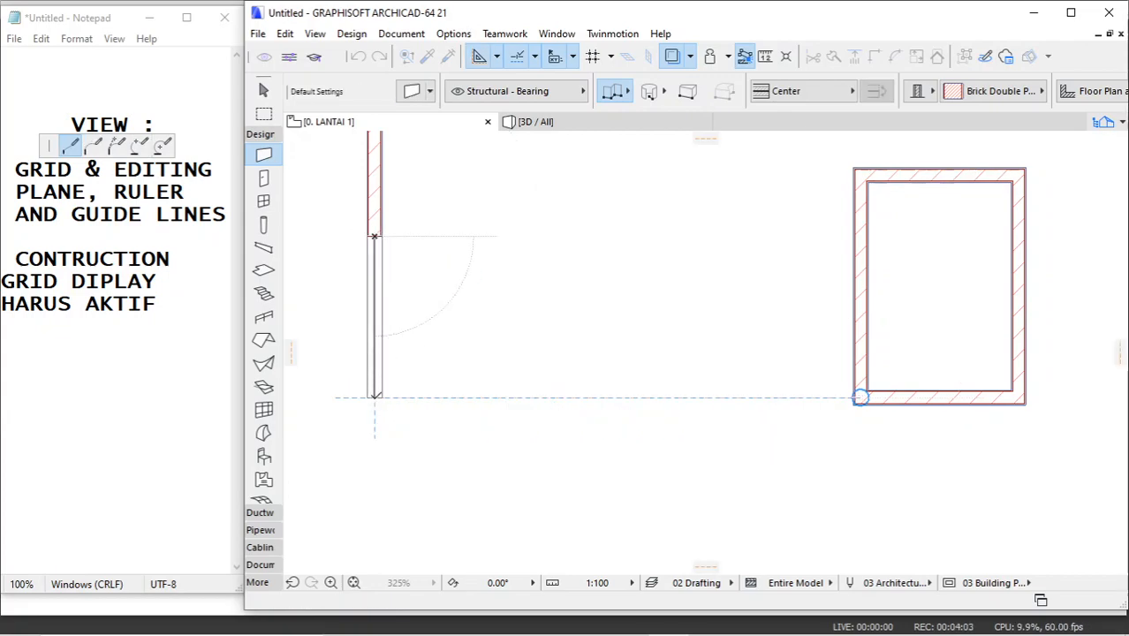
Complete the wall extension from the vertical segment's end straight down to the horizontal guide line
right_click(498, 291)
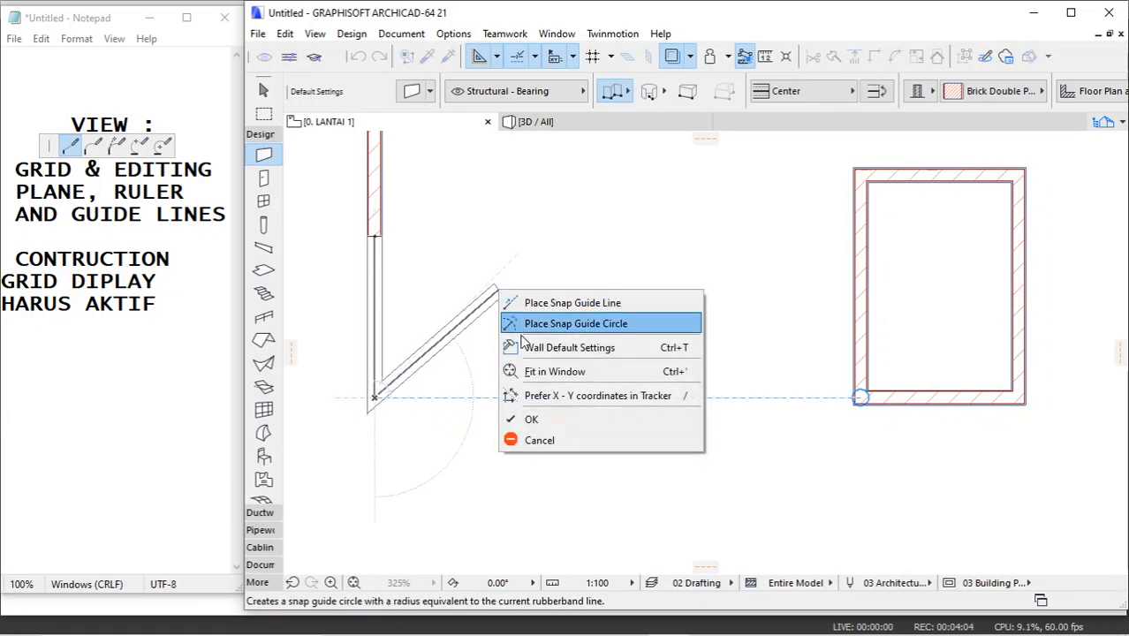
left_click(531, 419)
scroll(655, 375, "down", 3)
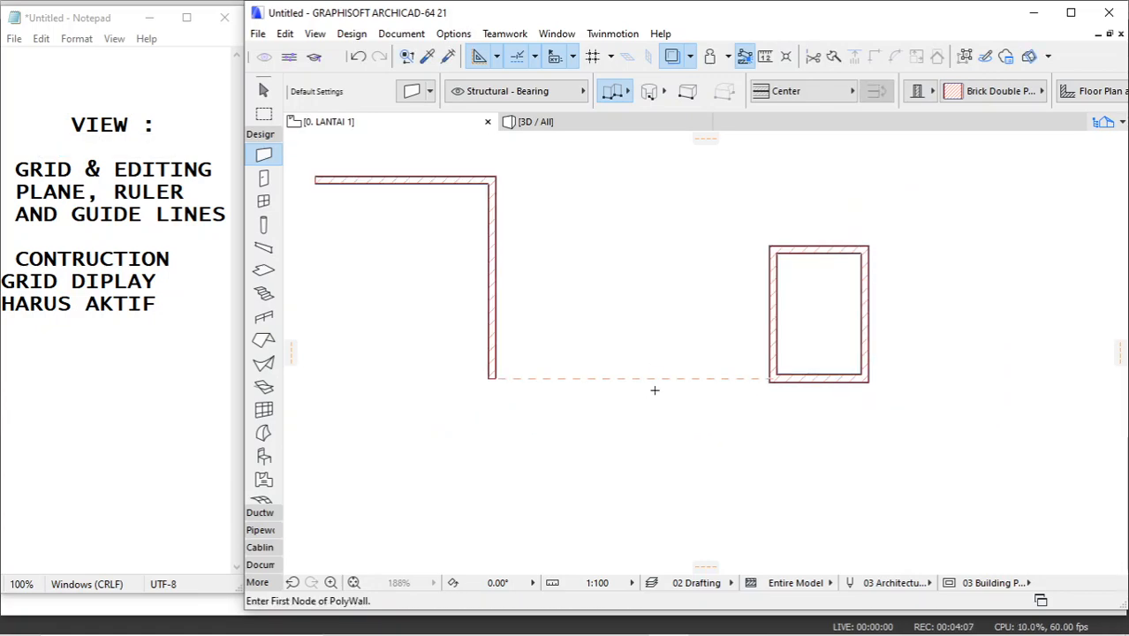
middle_click_drag(646, 328, 692, 369)
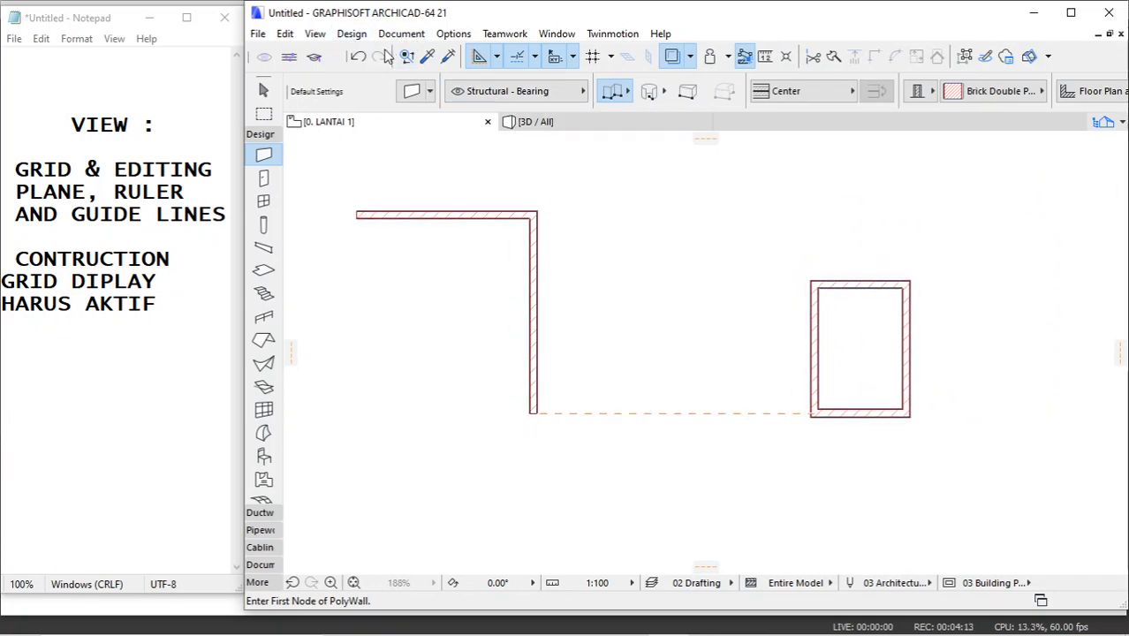
Create a slanted guide line segment from the midpoint of the rectangle's left wall up toward the L-shaped wall
left_click(498, 57)
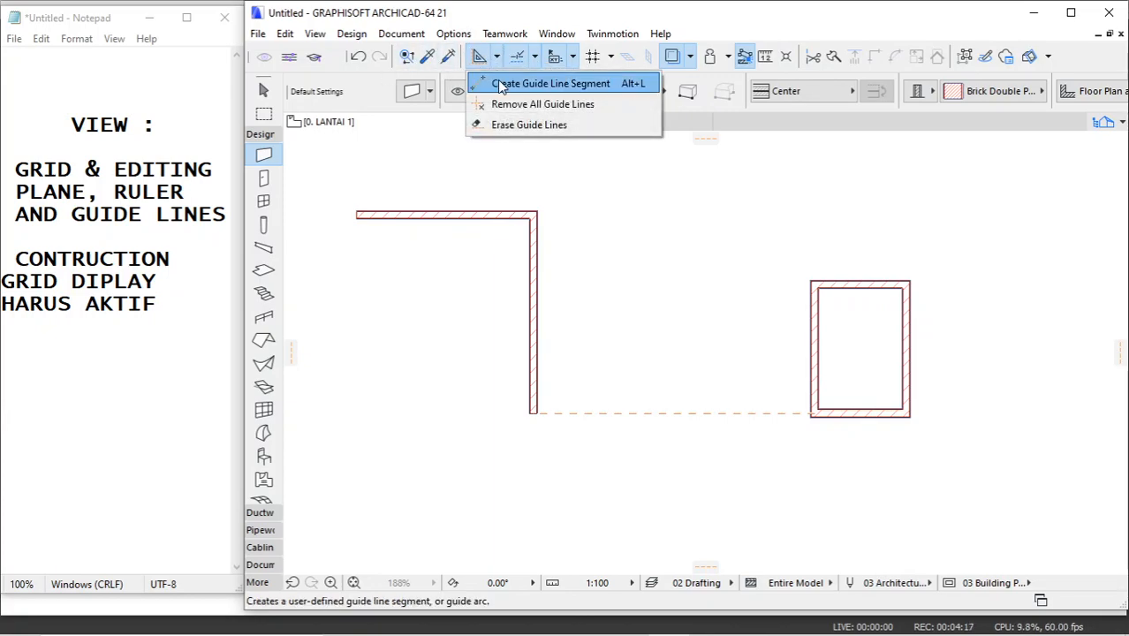
left_click(502, 89)
scroll(814, 336, "up", 4)
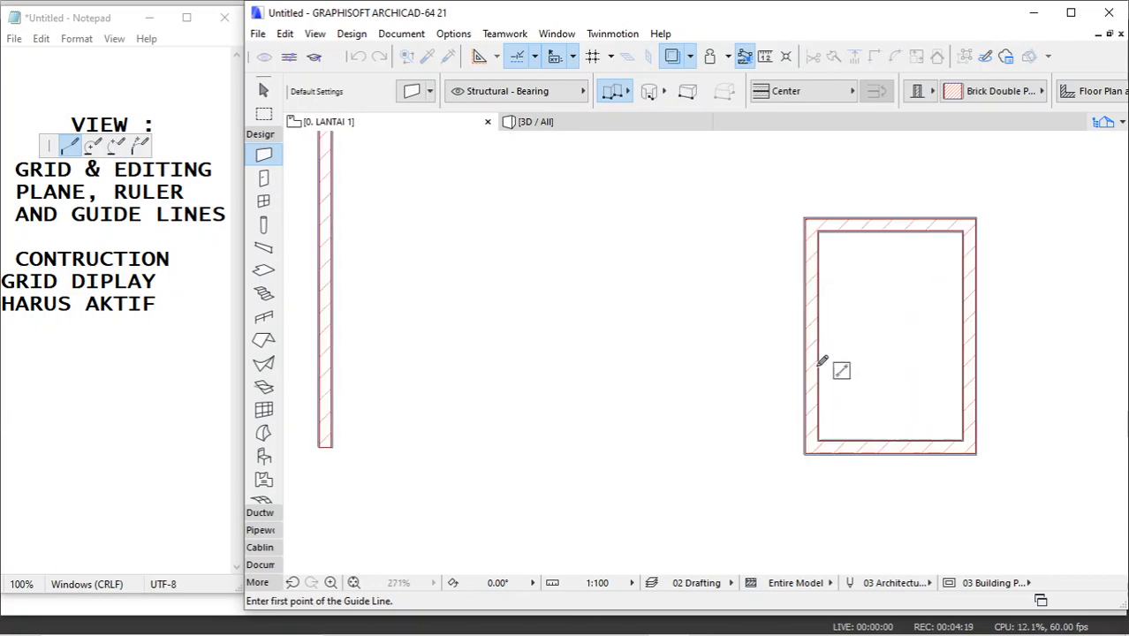
left_click(811, 319)
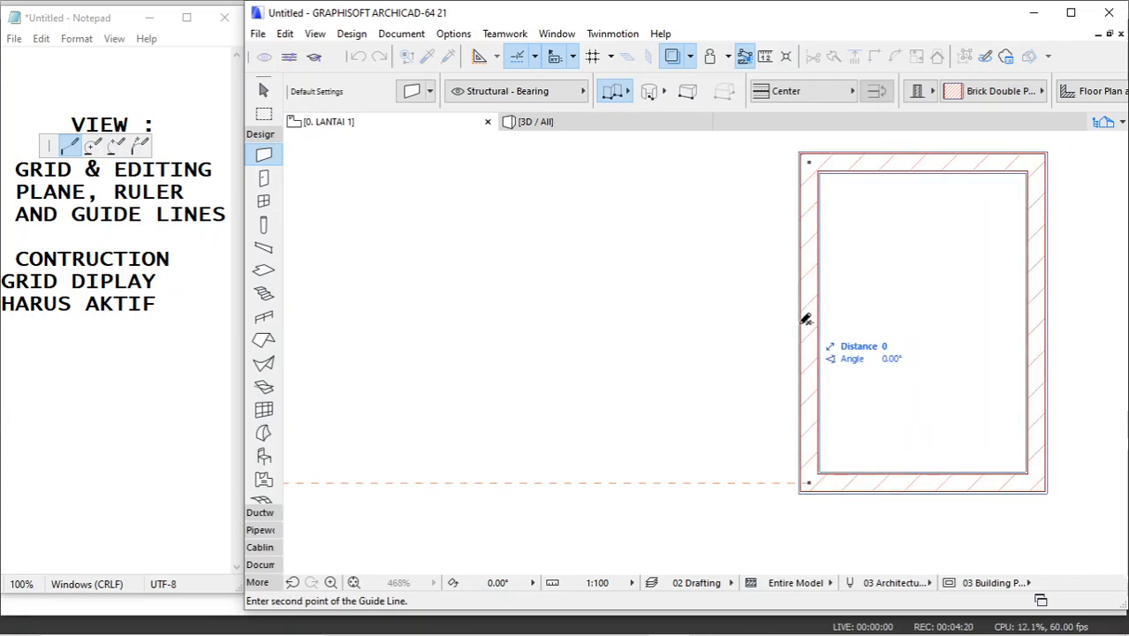
scroll(756, 312, "down", 2)
scroll(756, 311, "down", 1)
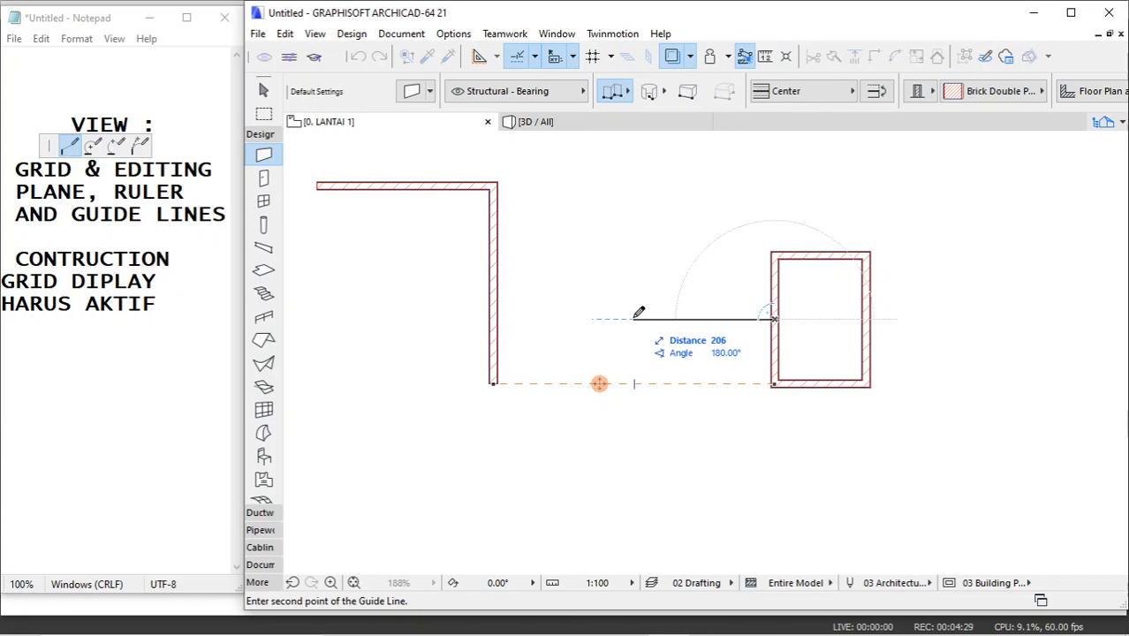
left_click(613, 214)
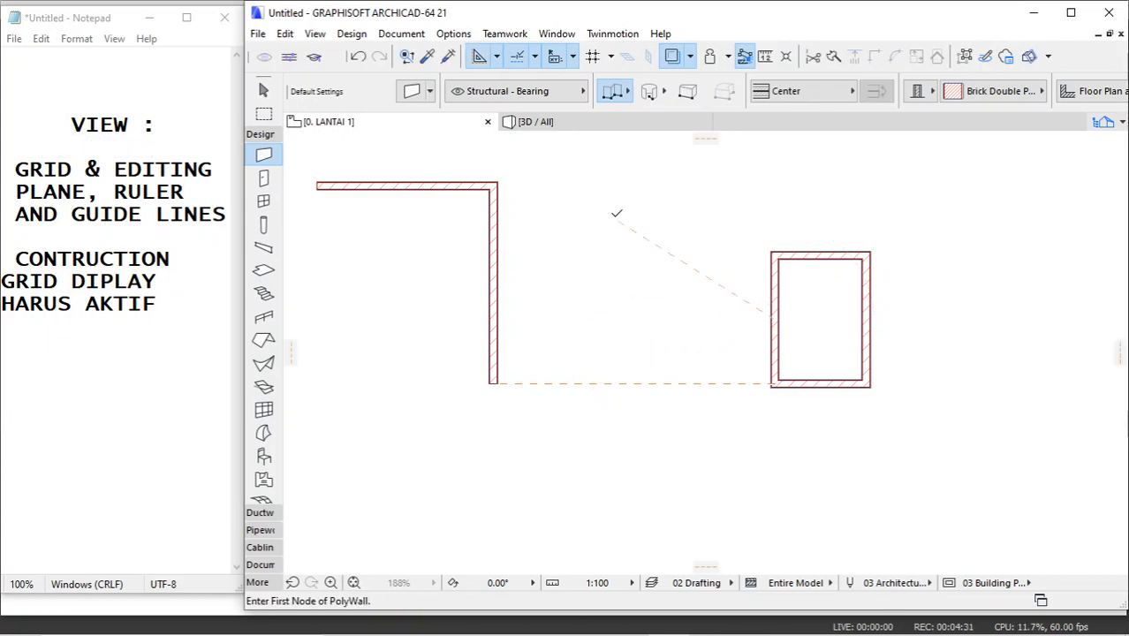
Draw a diagonal wall about 298 long from the vertical wall's lower end to the slanted guide line's free end
scroll(648, 260, "up", 2)
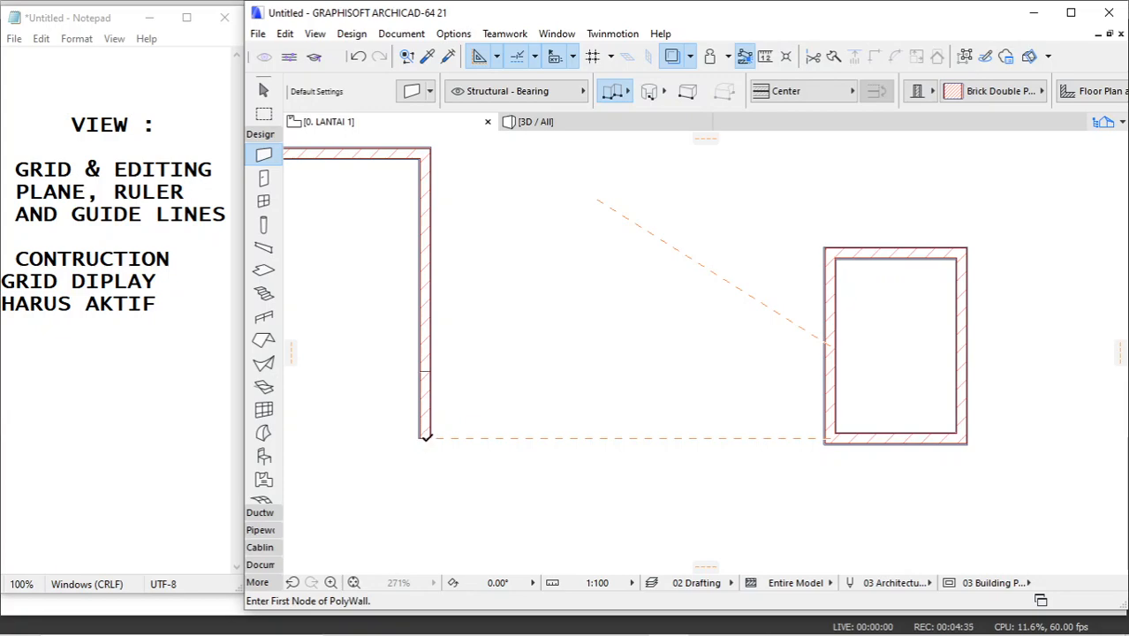
left_click(425, 435)
left_click(595, 198)
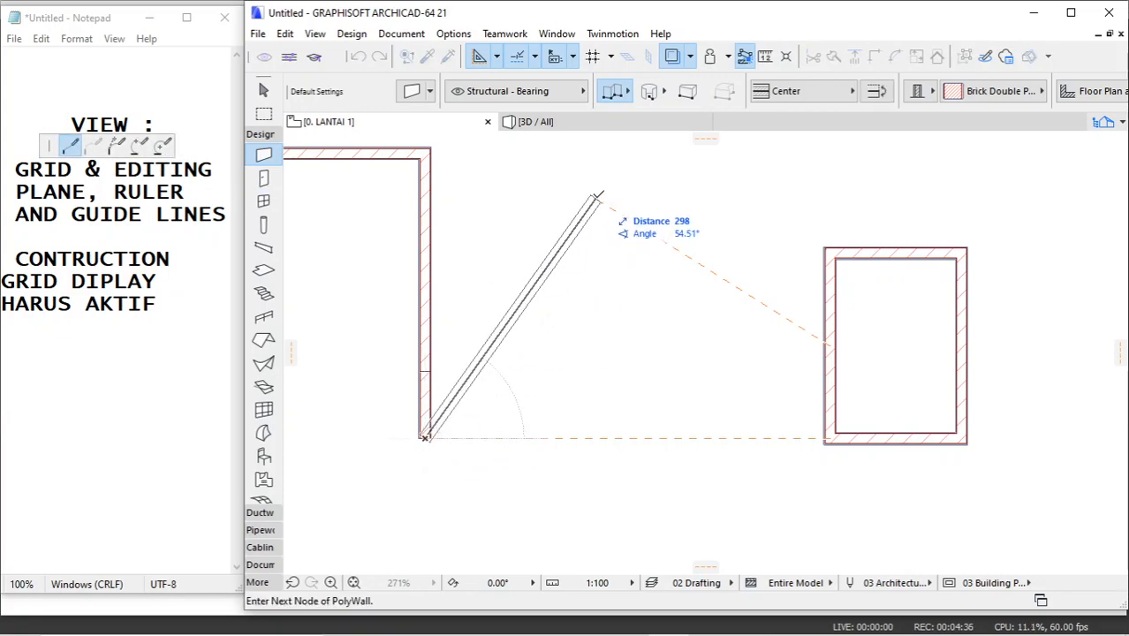
right_click(680, 210)
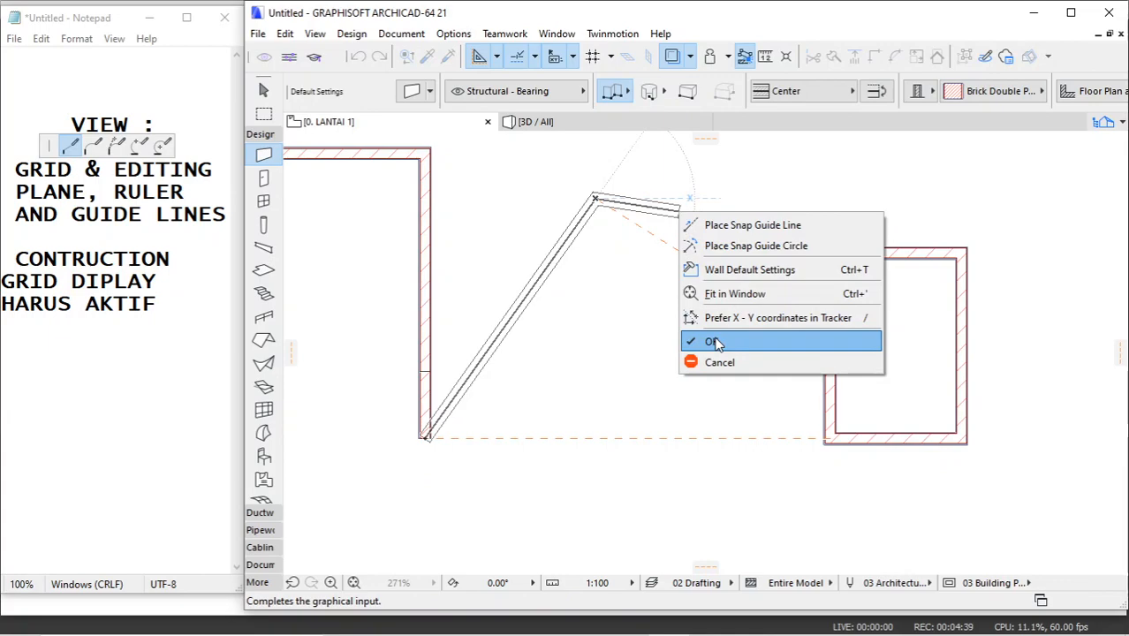
left_click(715, 343)
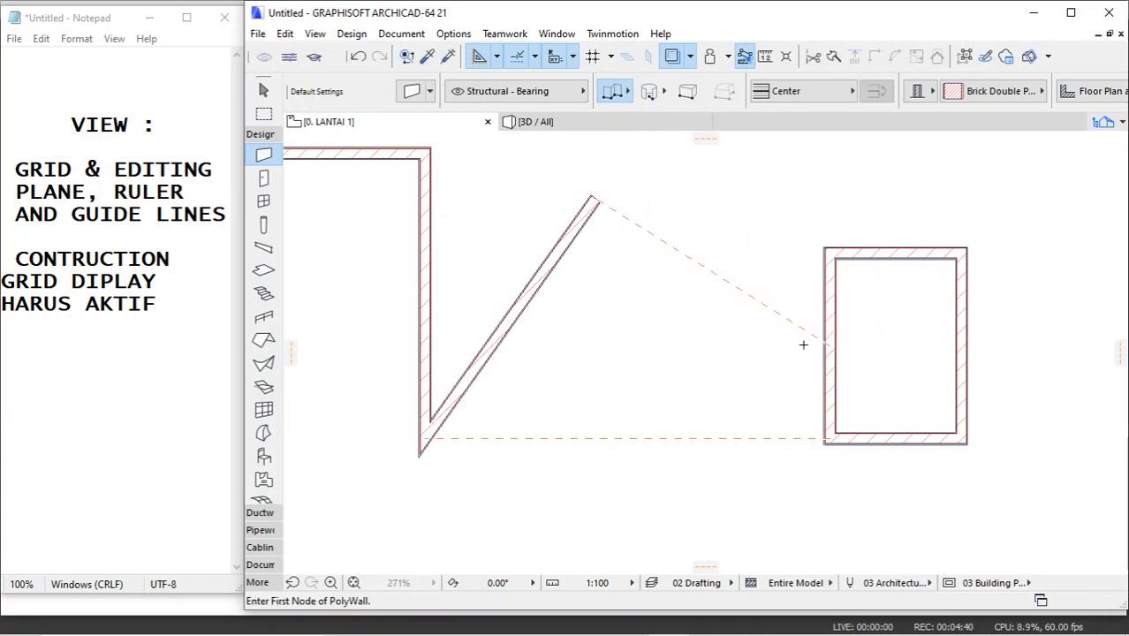
Remove all guide lines from the floor plan in one operation
scroll(685, 306, "down", 3)
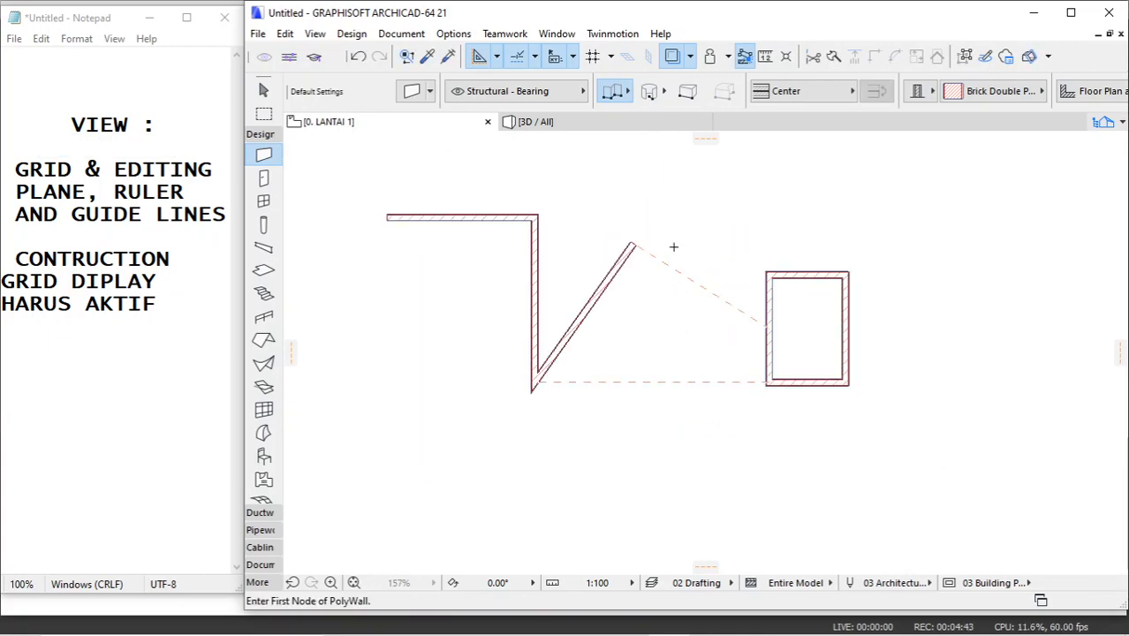
scroll(539, 193, "up", 1)
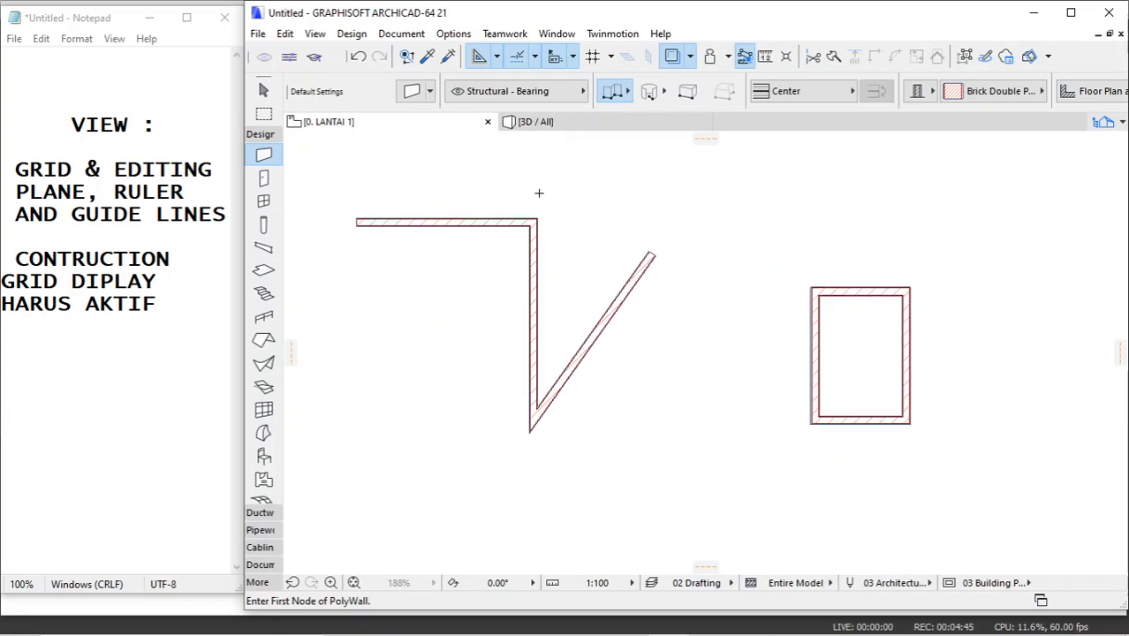
left_click(497, 55)
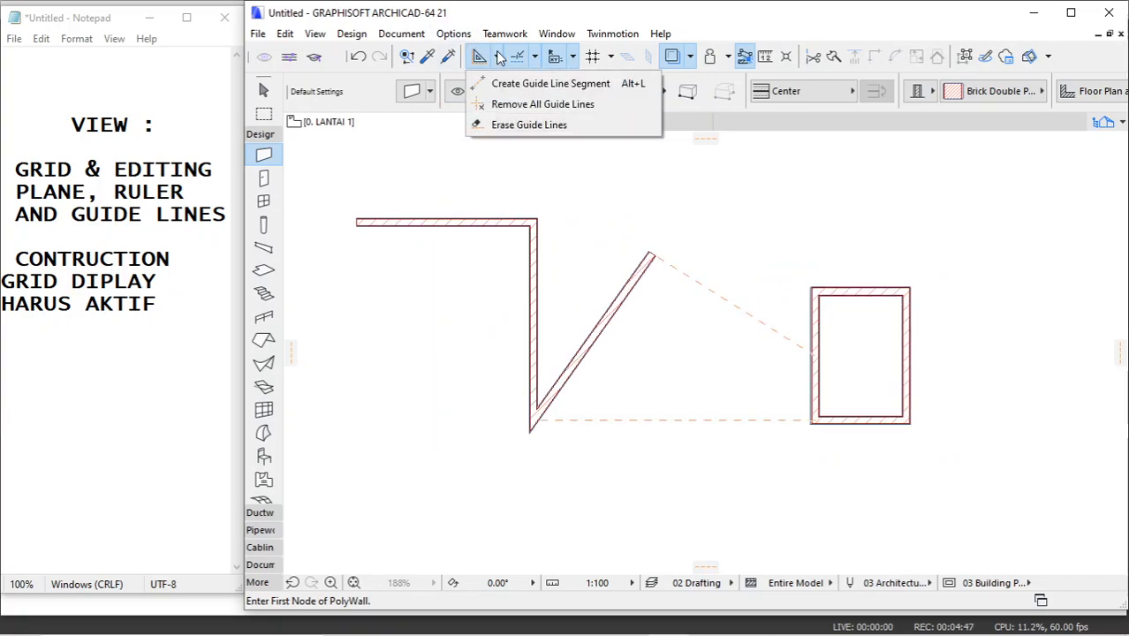
left_click(574, 104)
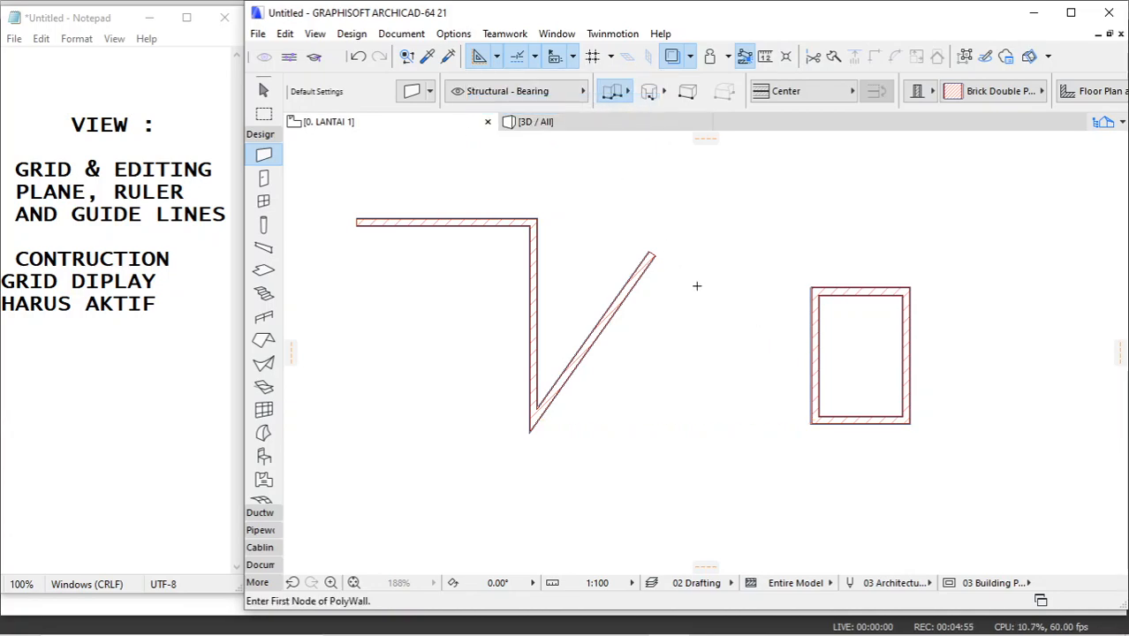
Create a guide line segment from the midpoint of the rectangle's left wall, slanting down toward the diagonal wall
left_click(491, 56)
left_click(530, 77)
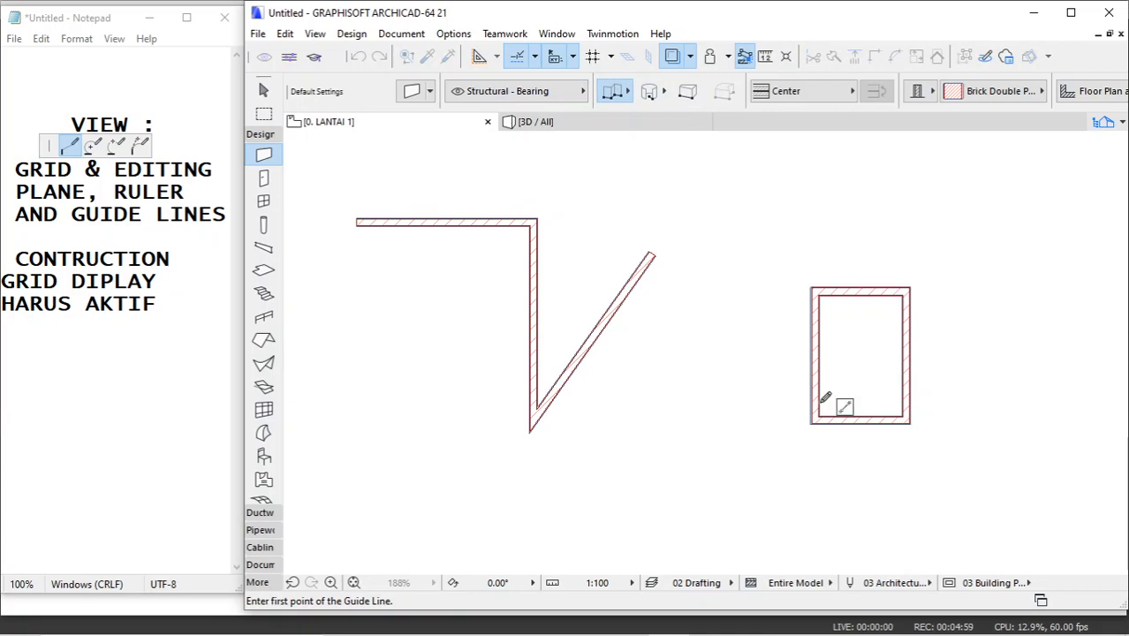
left_click(814, 355)
left_click(698, 403)
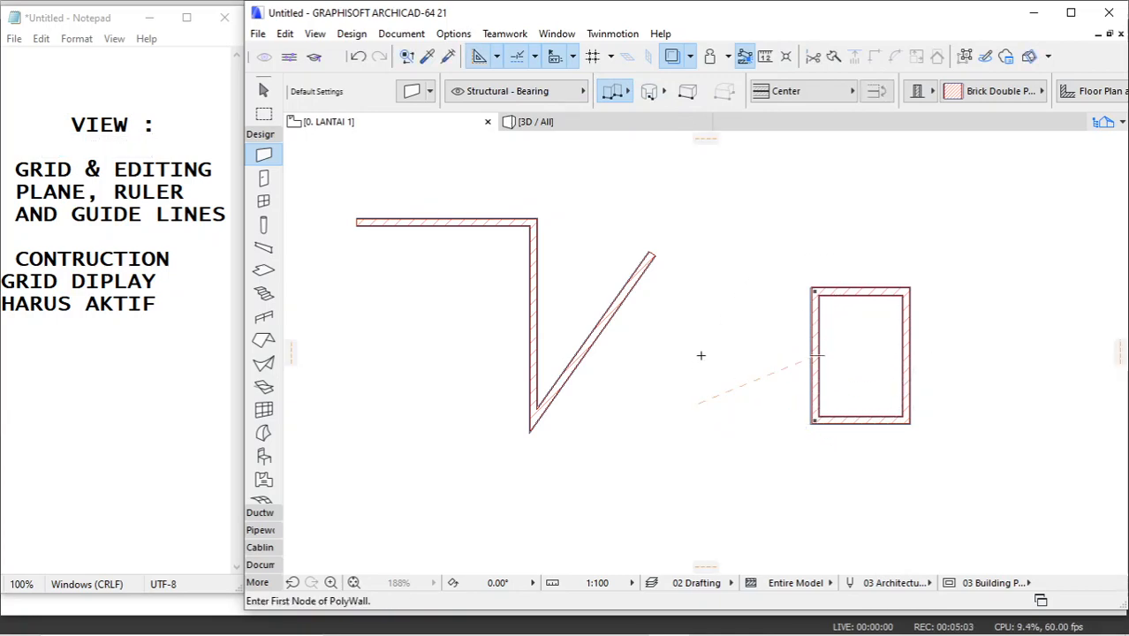
Draw a wall from the diagonal wall's upper end down to the slanted guide line's free end
left_click(650, 254)
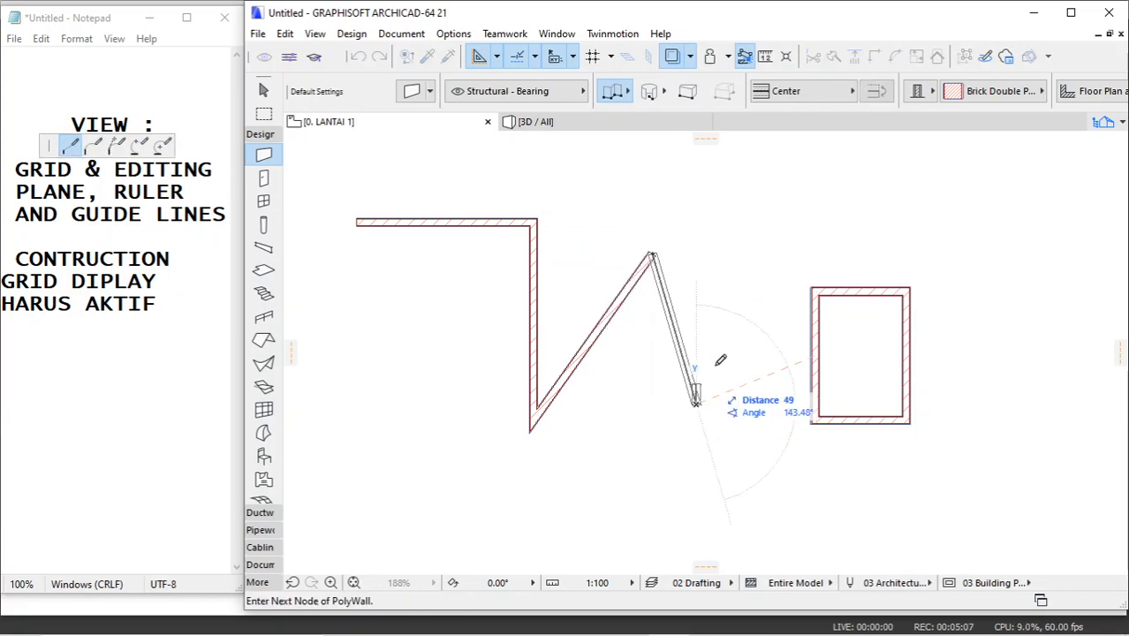
left_click(697, 403)
right_click(729, 254)
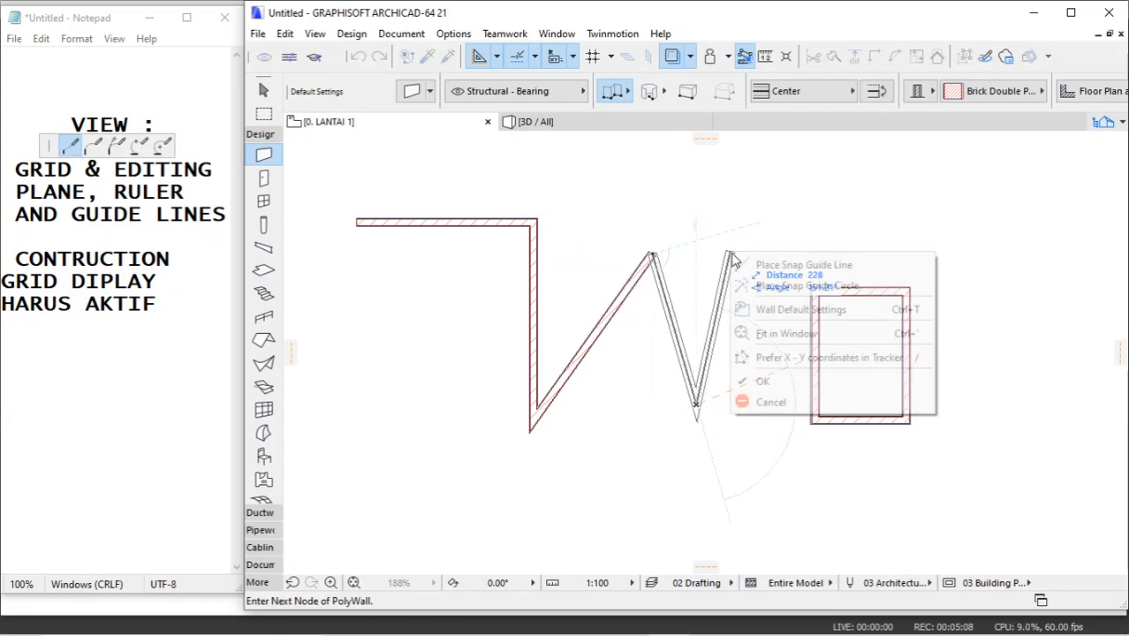
left_click(746, 379)
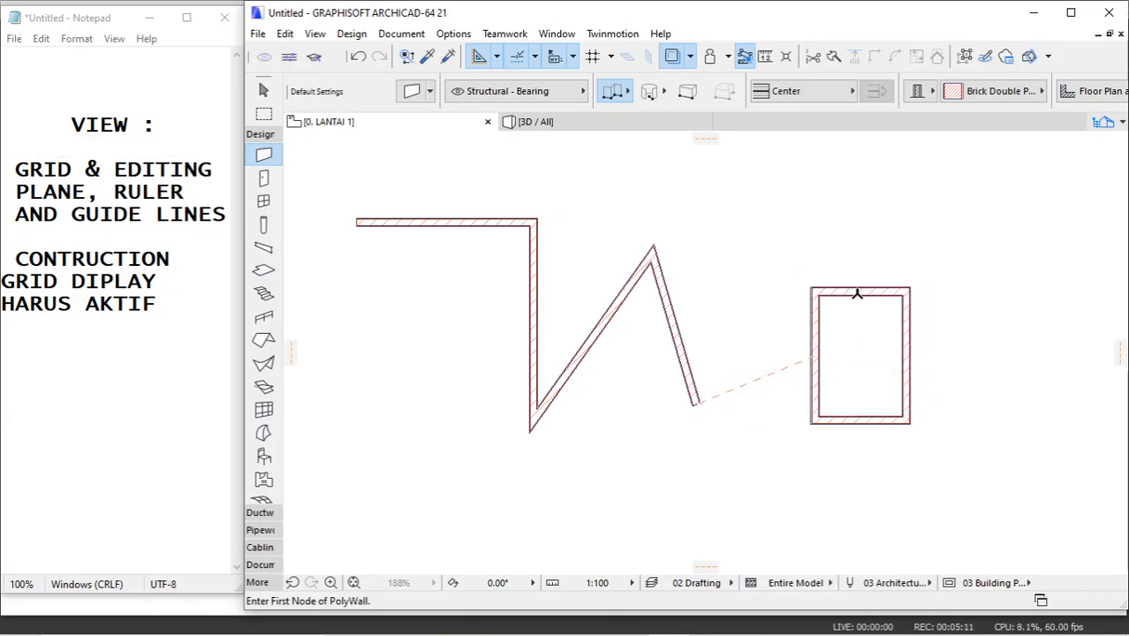
Create a vertical guide line segment from the midpoint of the rectangle's top wall upward
left_click(497, 59)
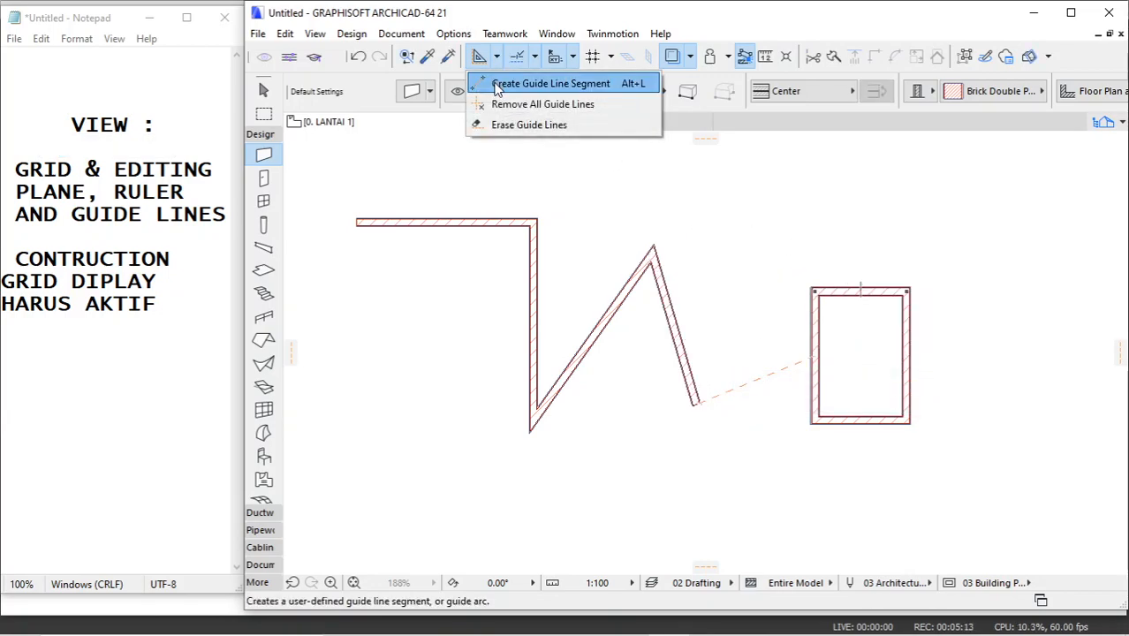
left_click(530, 81)
left_click(861, 290)
left_click(863, 213)
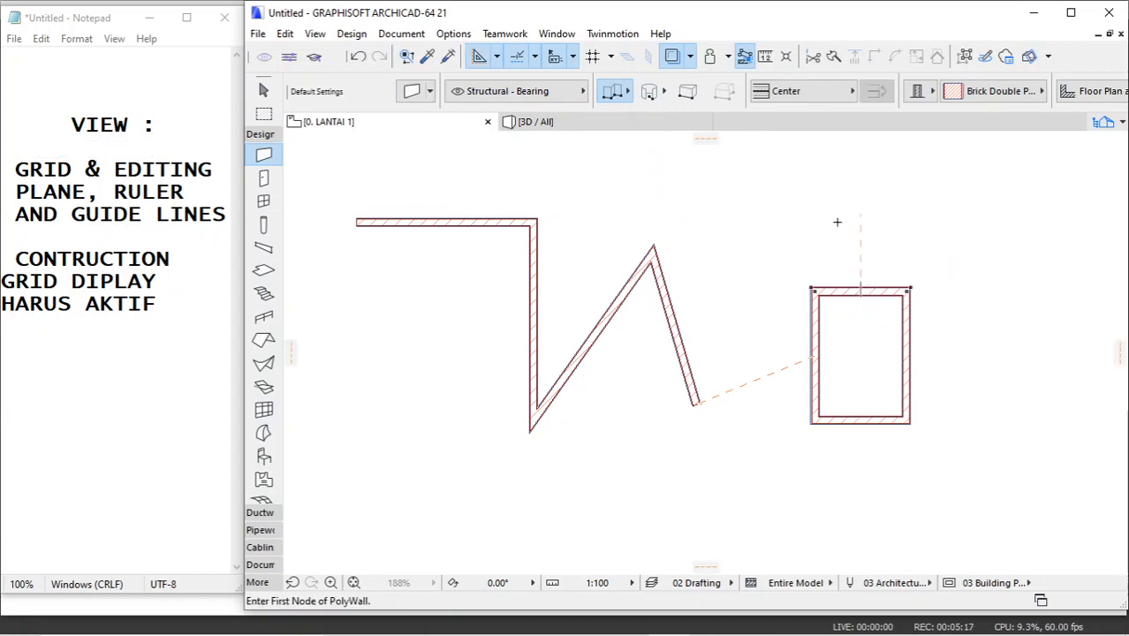
Draw a wall from the zigzag's lower end up to the vertical guide line's upper end
left_click(698, 400)
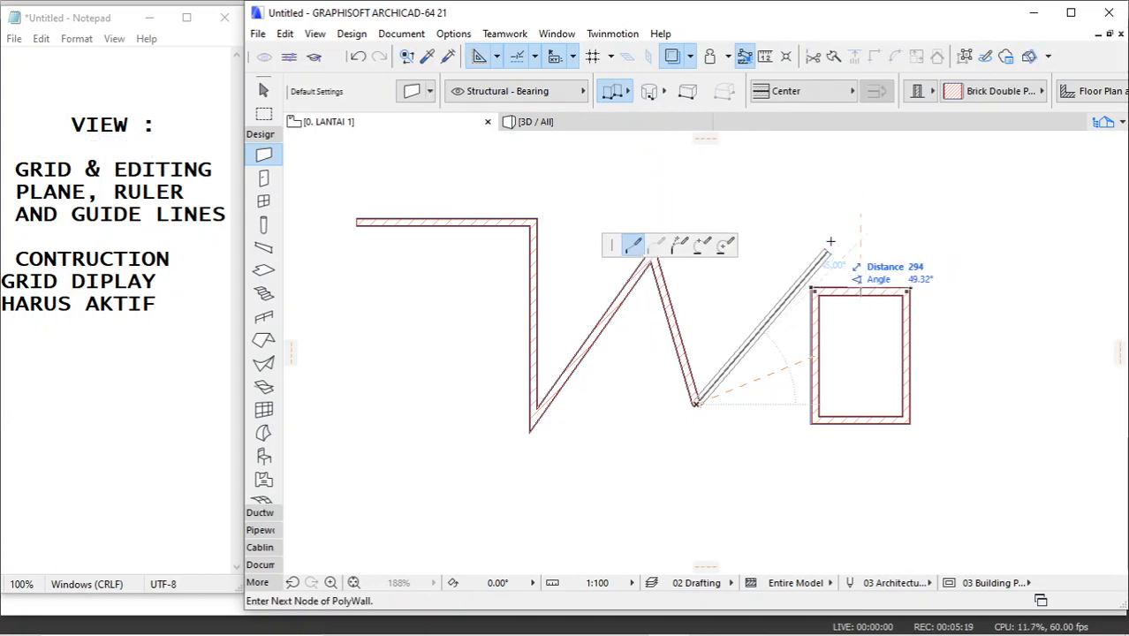
left_click(862, 212)
right_click(861, 176)
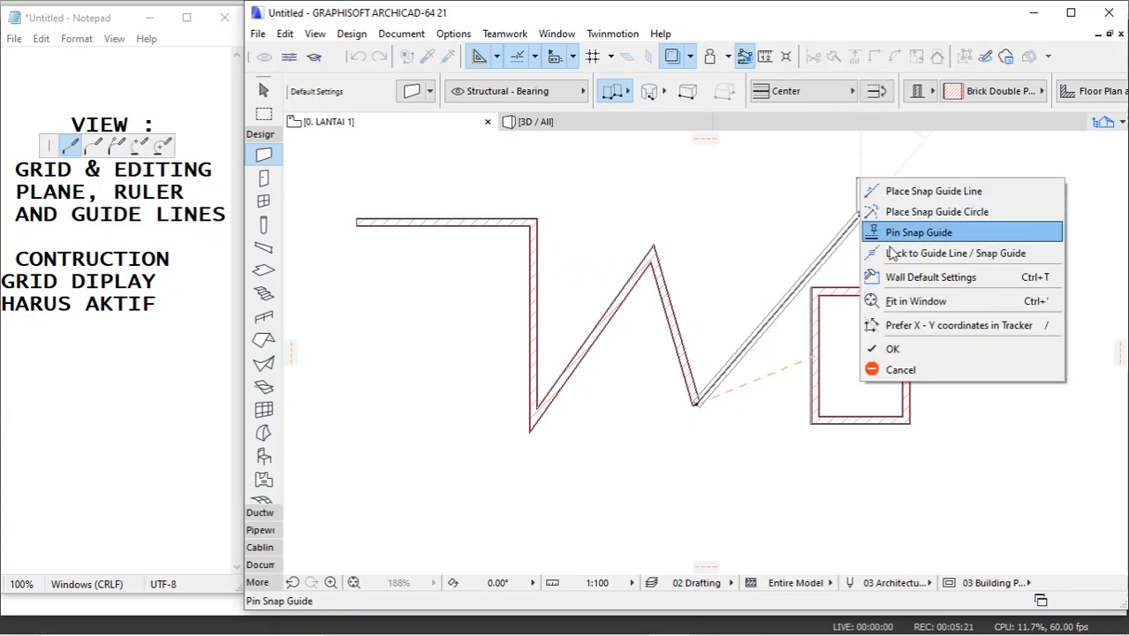
left_click(894, 348)
Erase the slanted and vertical guide lines beside the rectangle with the Erase Guide Lines command
middle_click_drag(895, 290, 842, 296)
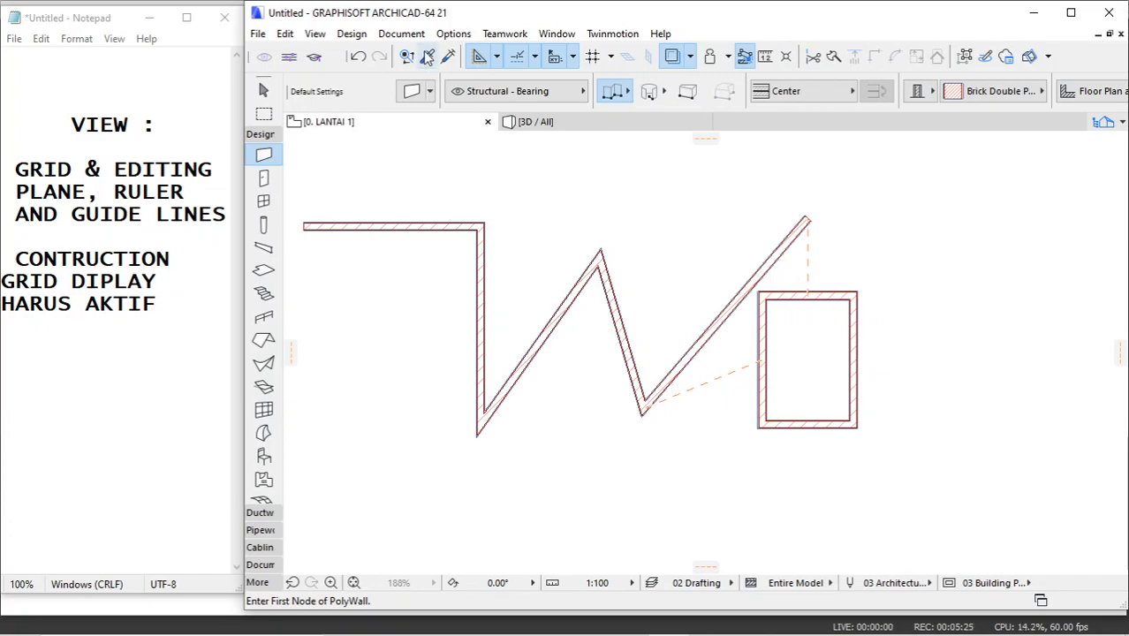
left_click(497, 58)
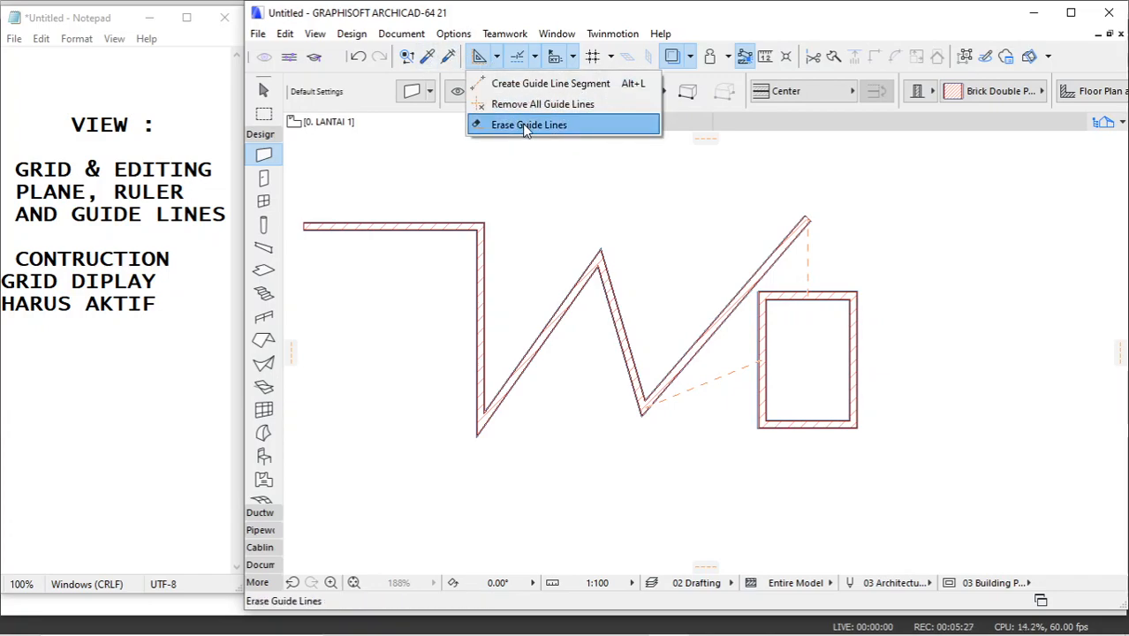
left_click(527, 124)
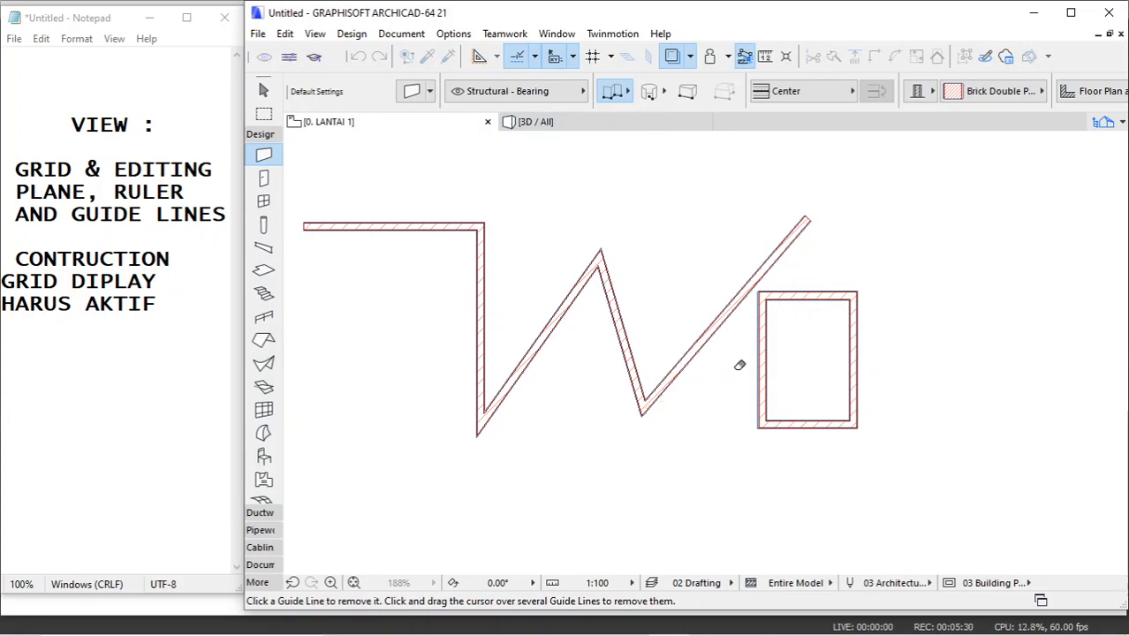
scroll(739, 365, "down", 3)
scroll(700, 330, "up", 3)
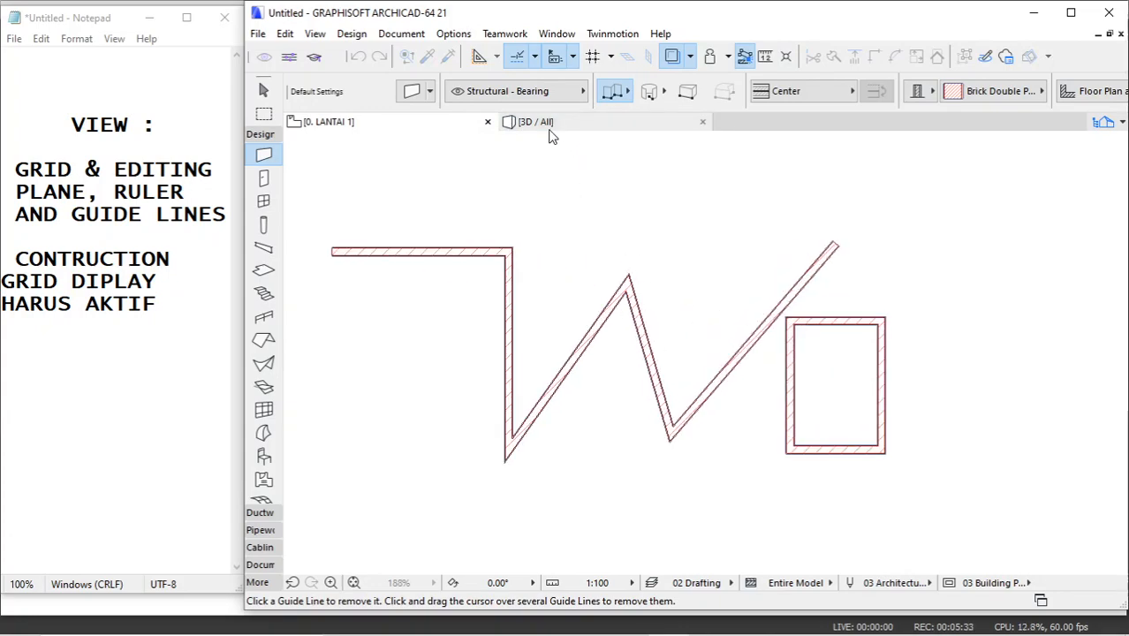
Leave the guide line eraser and review the available Guide Line Options commands
left_click(485, 57)
left_click(495, 60)
left_click(495, 60)
left_click(317, 37)
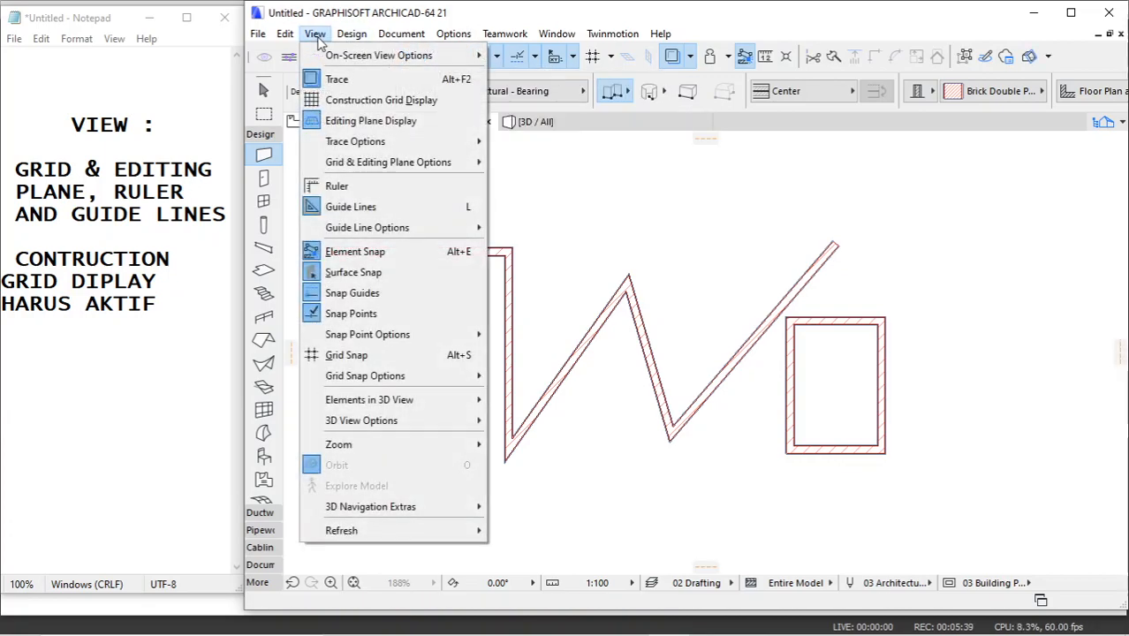
mouse_move(381, 237)
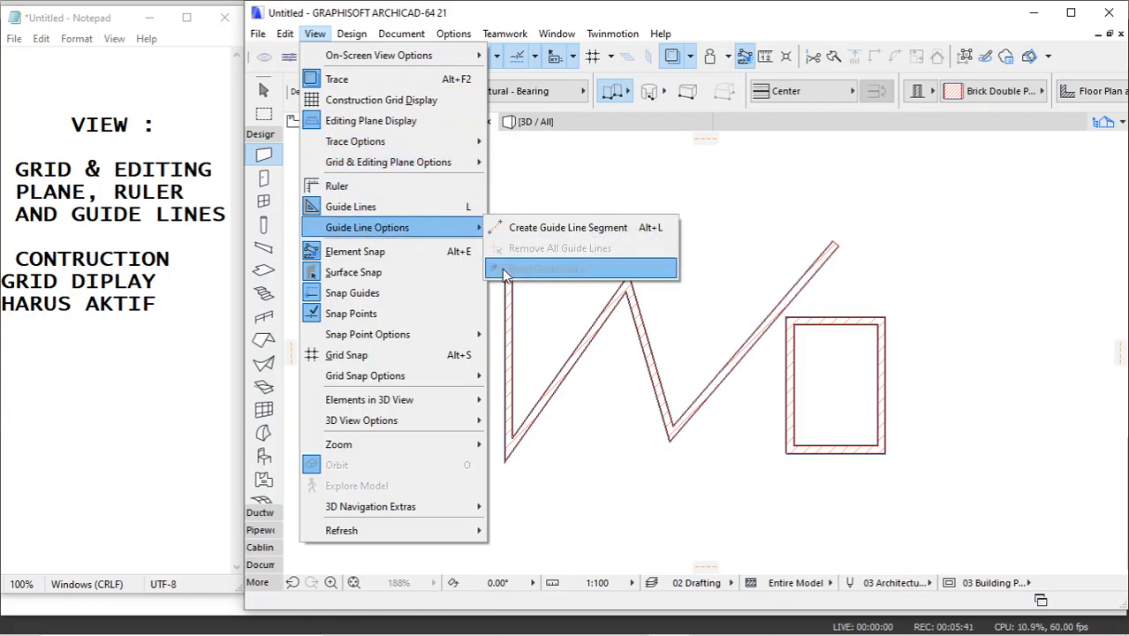
left_click(740, 197)
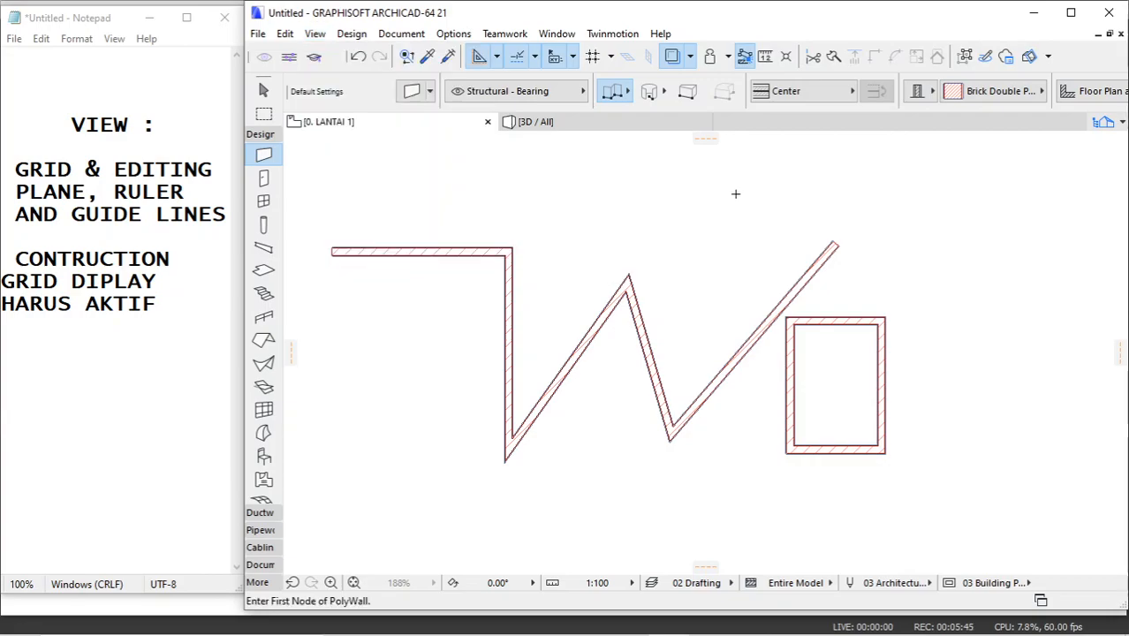
Show the walls in the 3D view, fit them in the window and orbit to see them from above
scroll(698, 243, "down", 2)
scroll(699, 225, "up", 1)
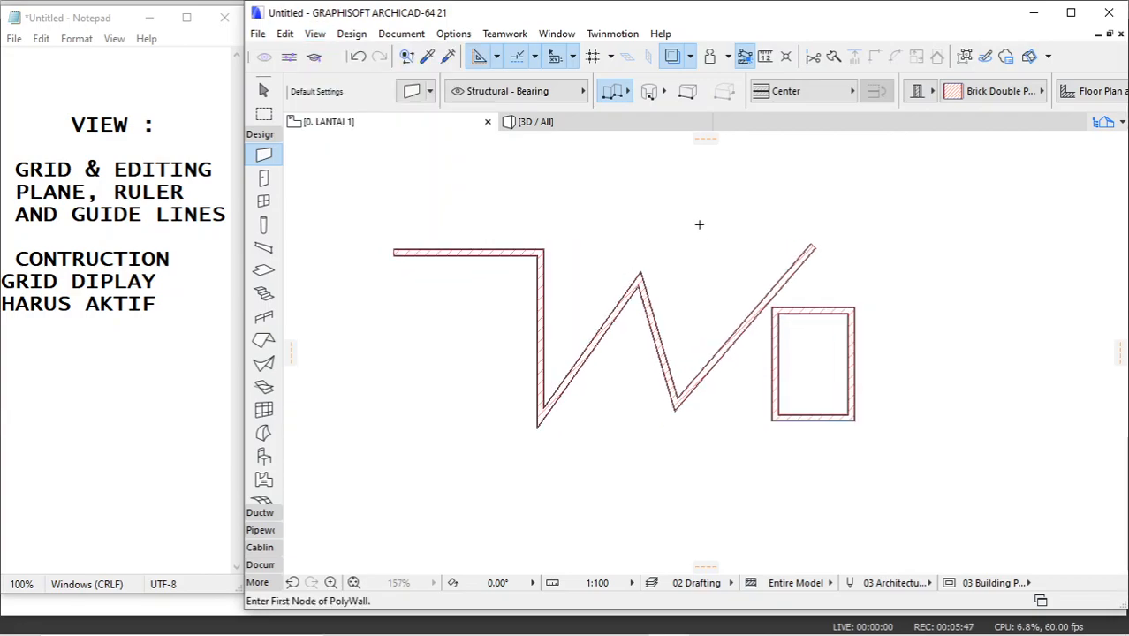
left_click(584, 126)
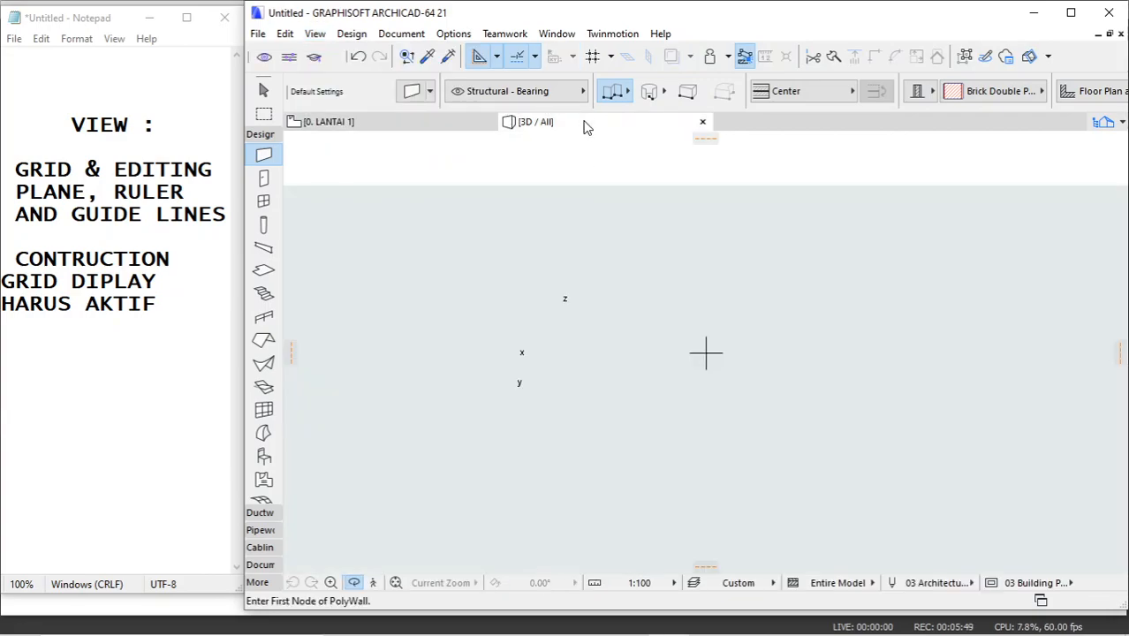
left_click(396, 584)
left_click_drag(767, 370, 887, 371)
scroll(728, 377, "up", 1)
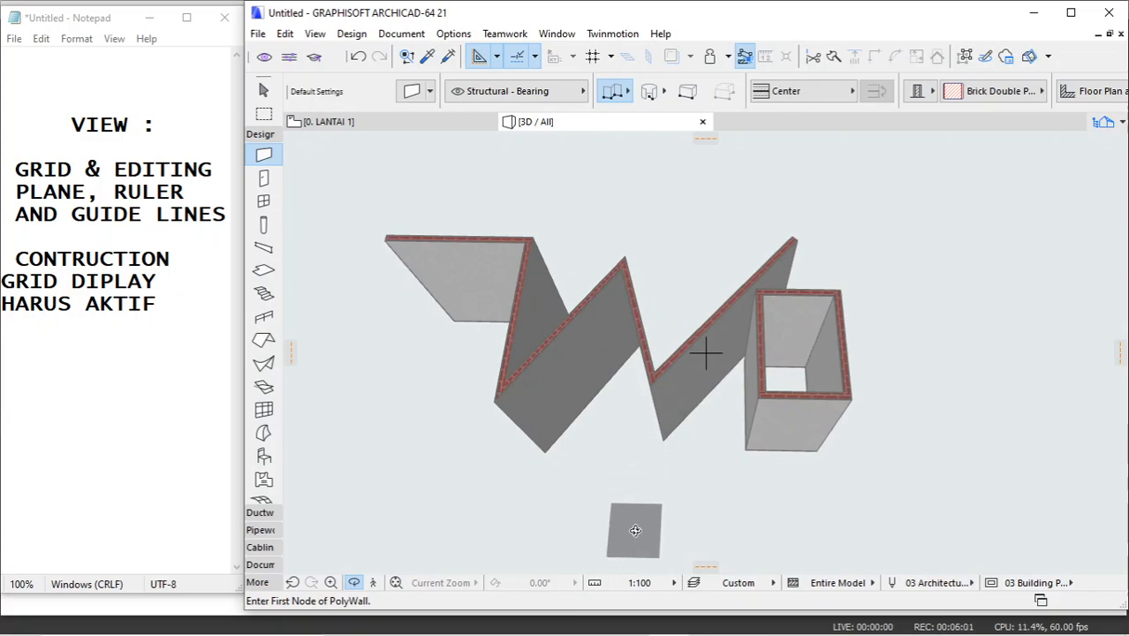
Switch to Photos and alternate between the LIKE.png and SUBCRIB.jfif images, ending on LIKE.png
left_click(628, 622)
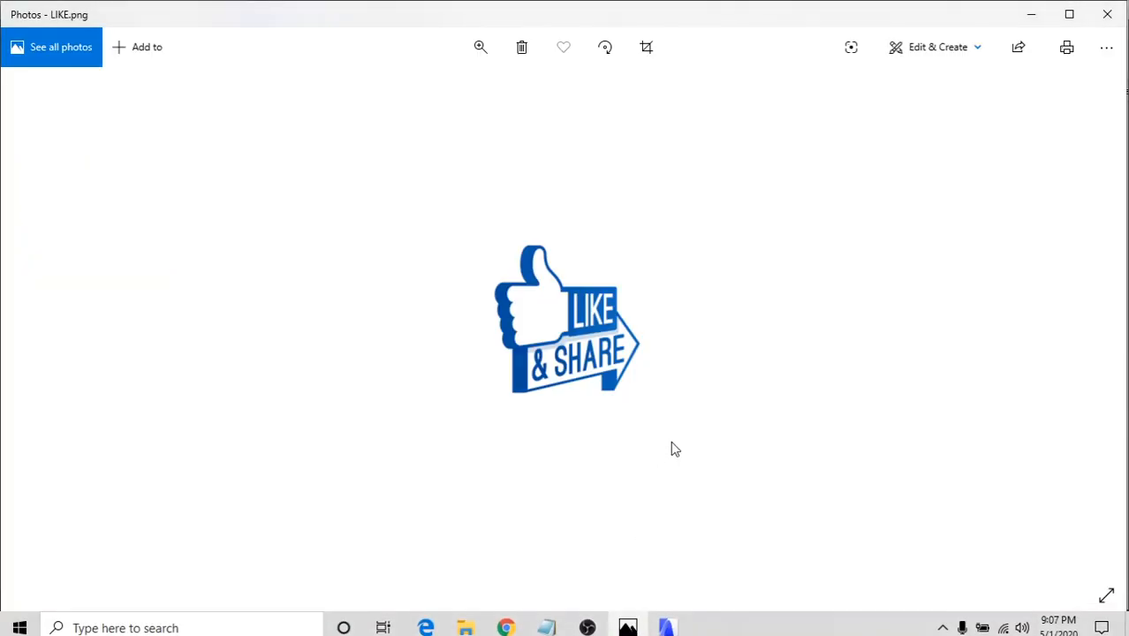
key("Right")
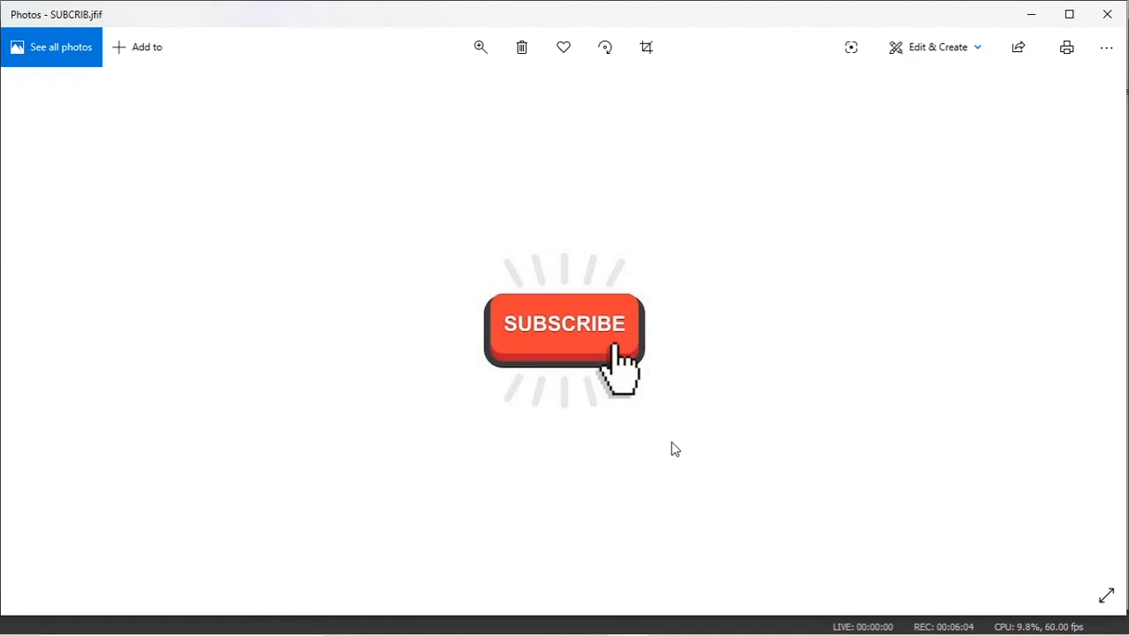
key("Left")
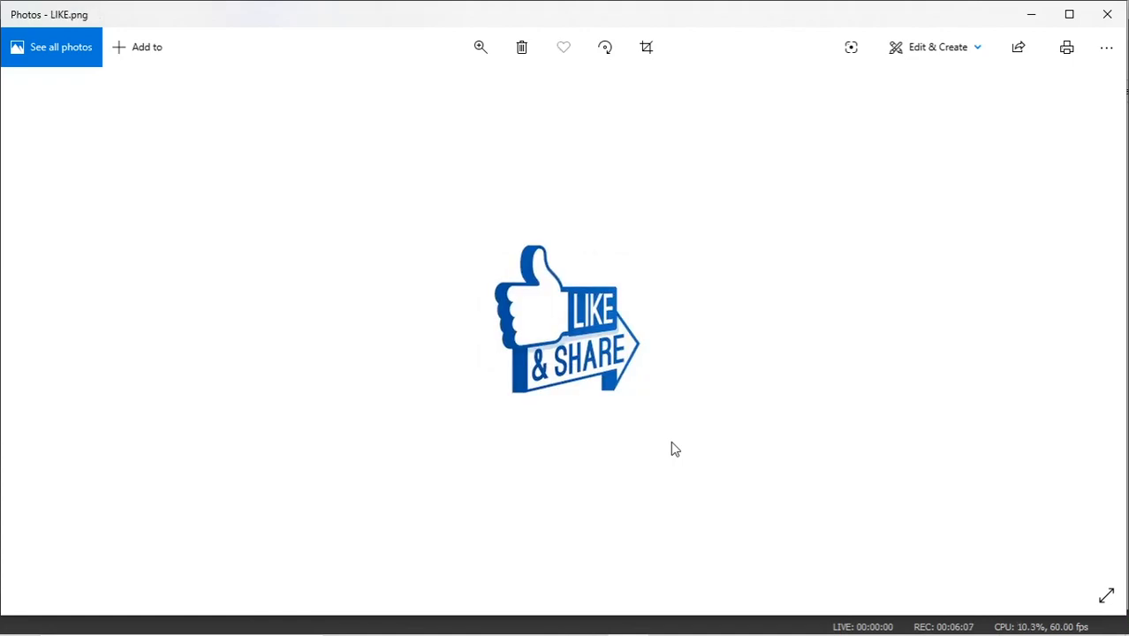
key("Right")
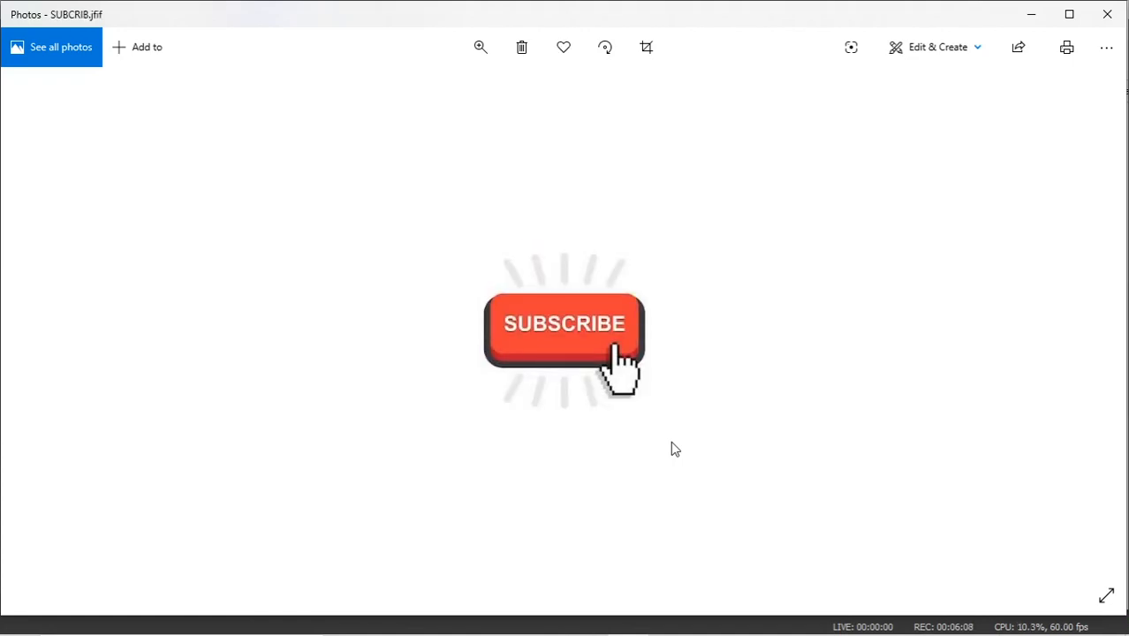
key("Left")
key("Right")
key("Left")
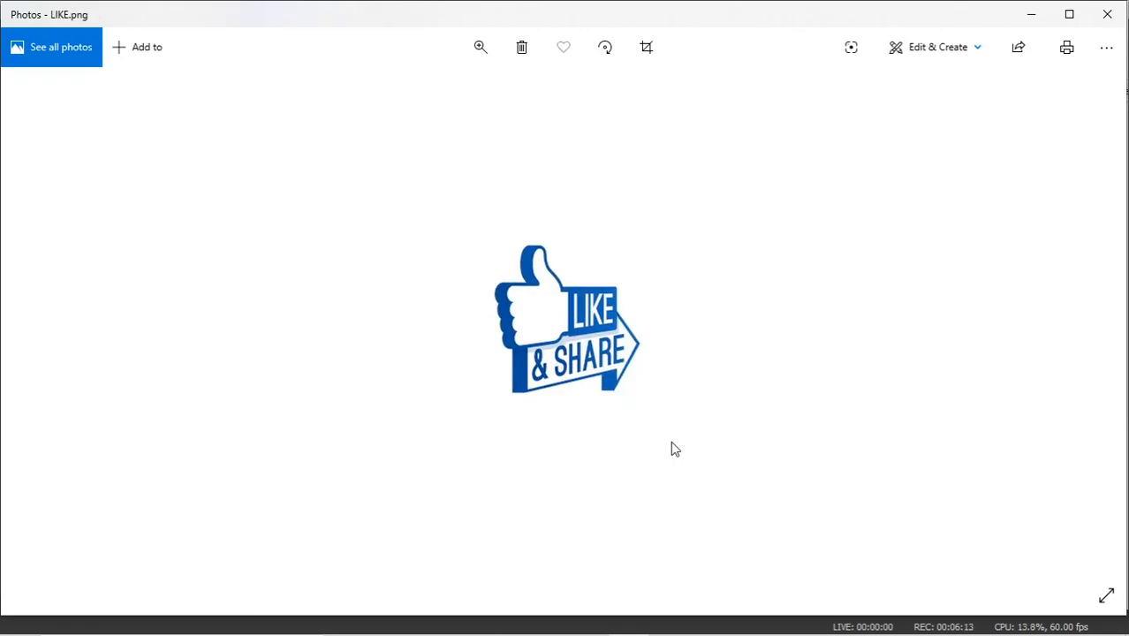